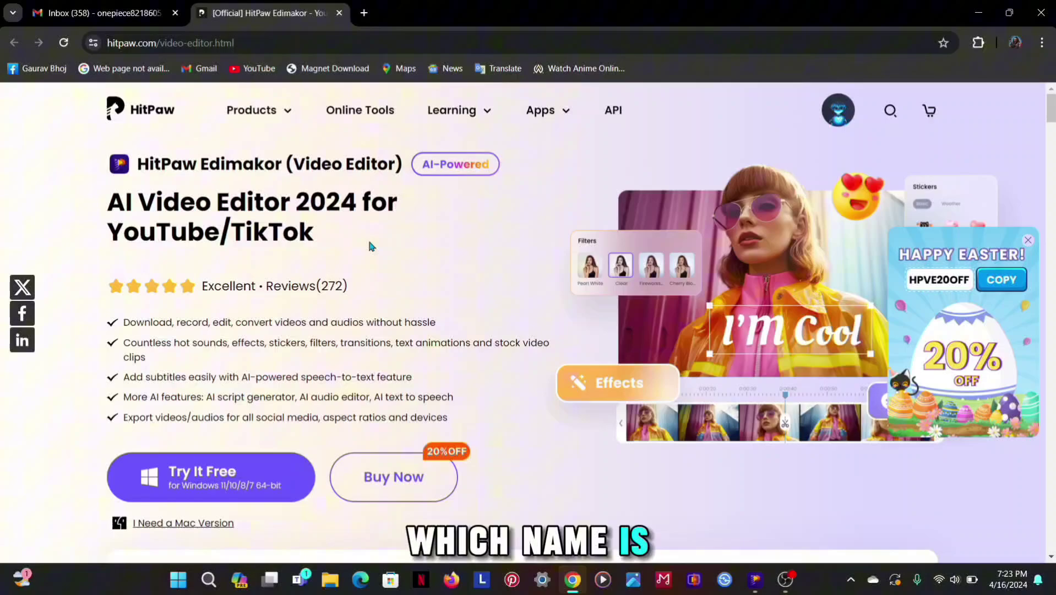
Download and launch the HitPaw Edimakor editor from its product page
scroll(394, 267, "down", 1)
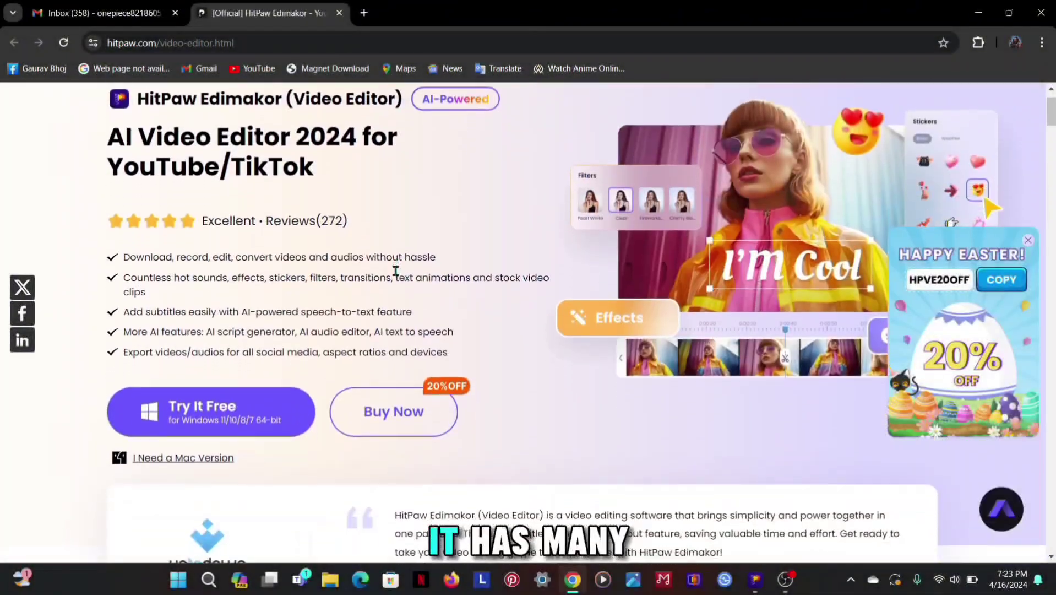
scroll(396, 270, "down", 10)
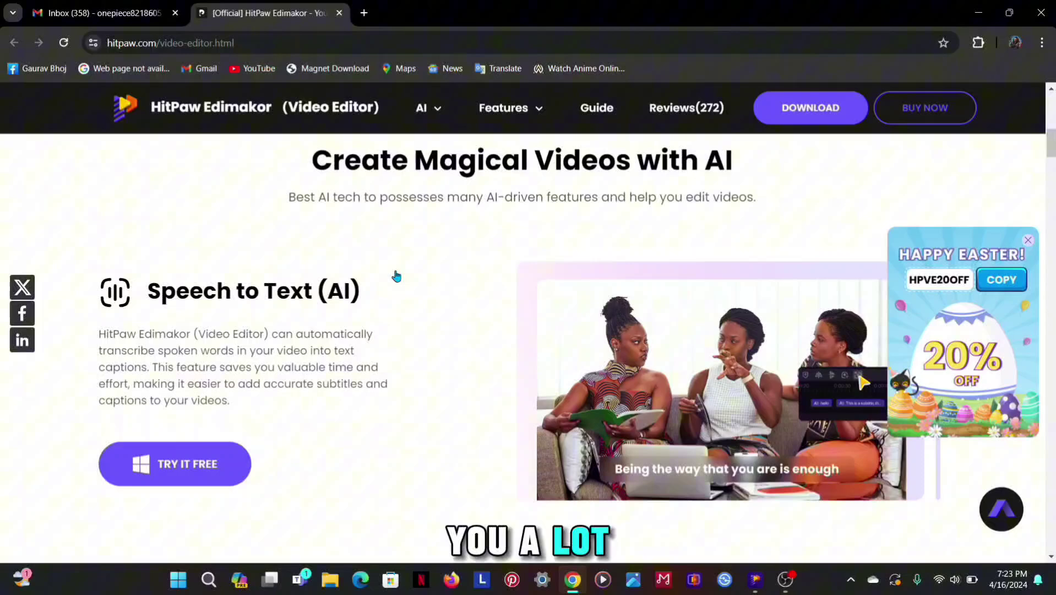
scroll(396, 276, "up", 11)
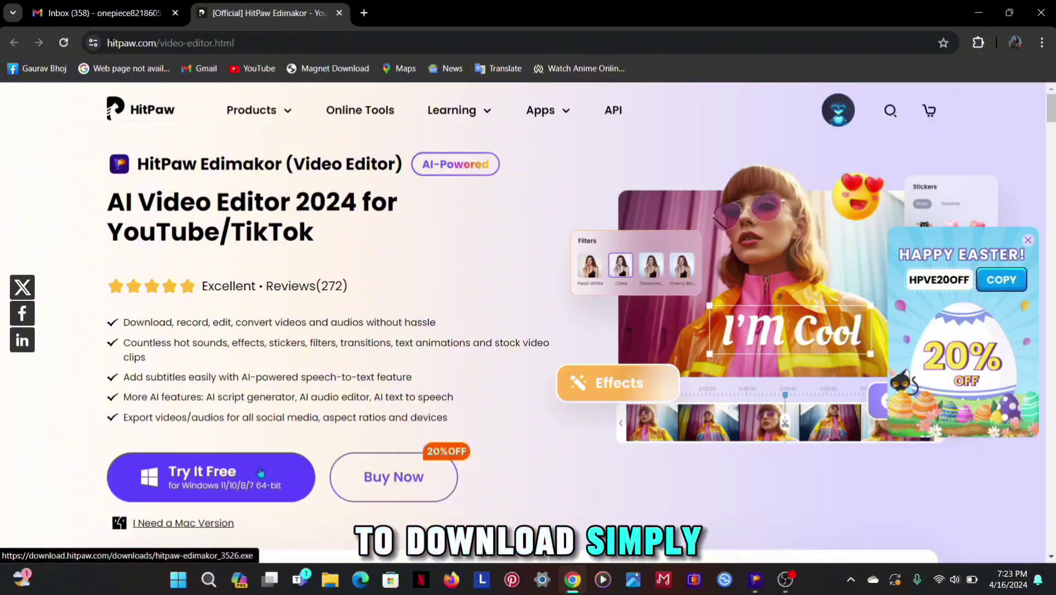
left_click(268, 474)
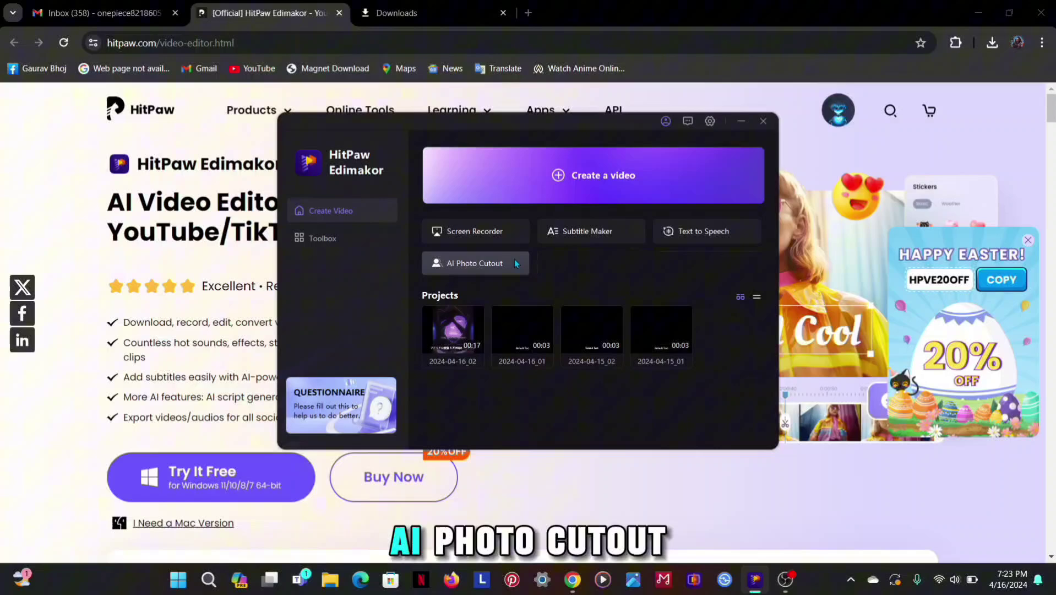
Start a new video project and detach the anime clip's audio onto its own track
left_click(568, 192)
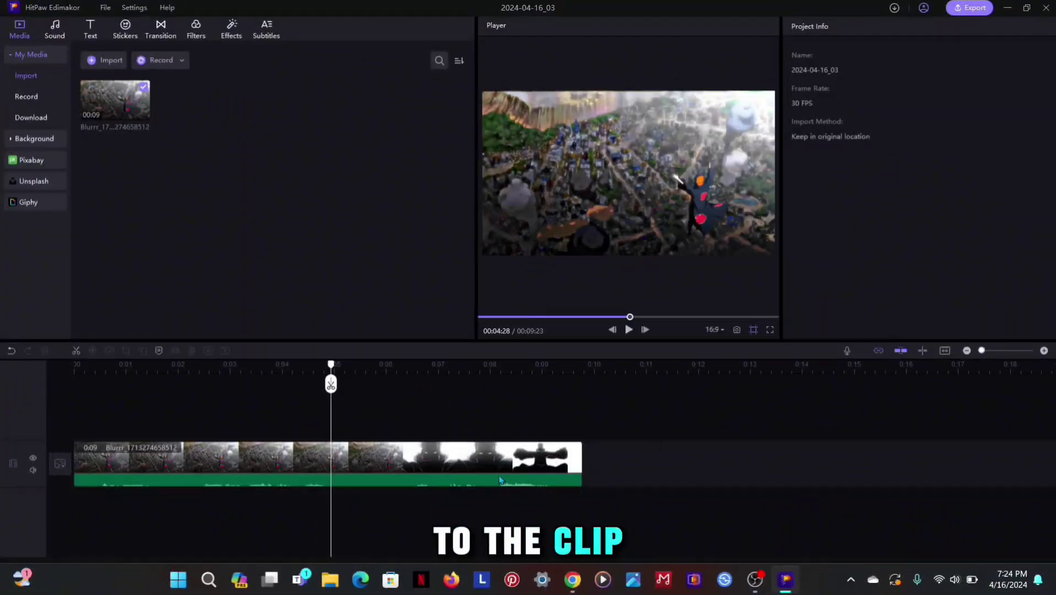
left_click(497, 478)
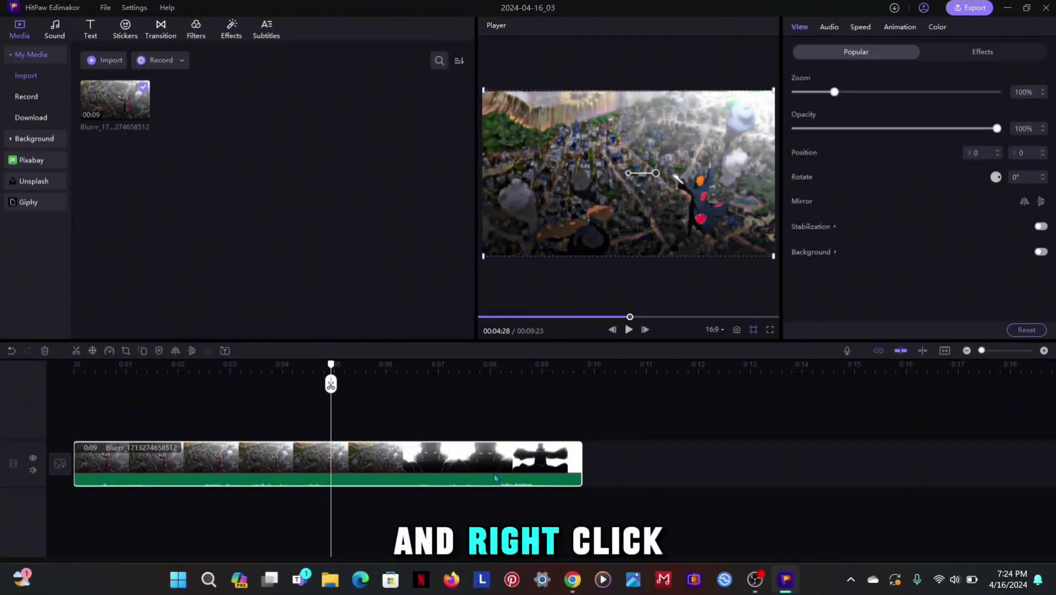
right_click(341, 452)
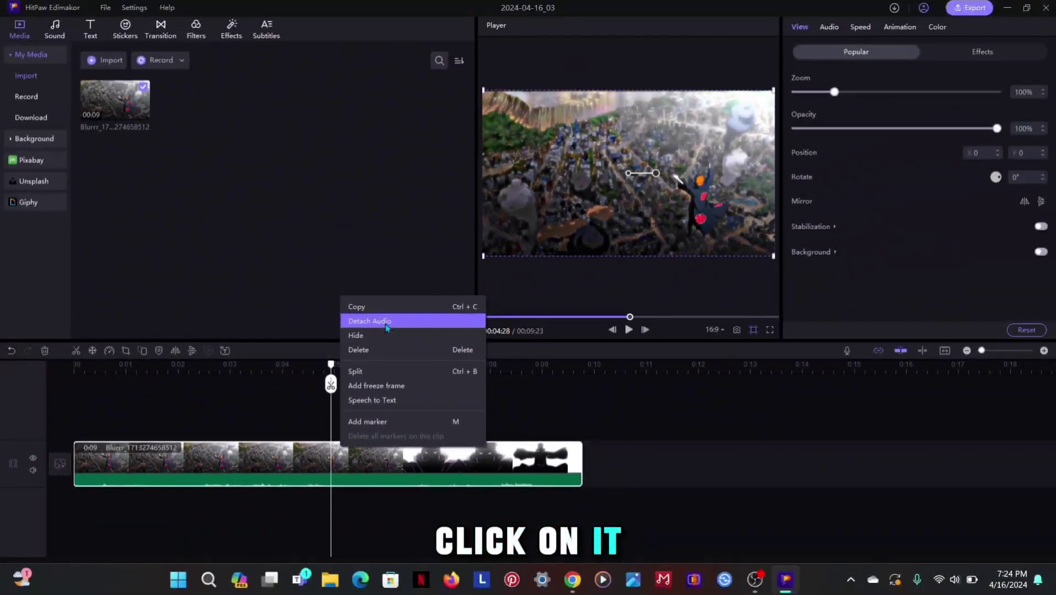
left_click(378, 292)
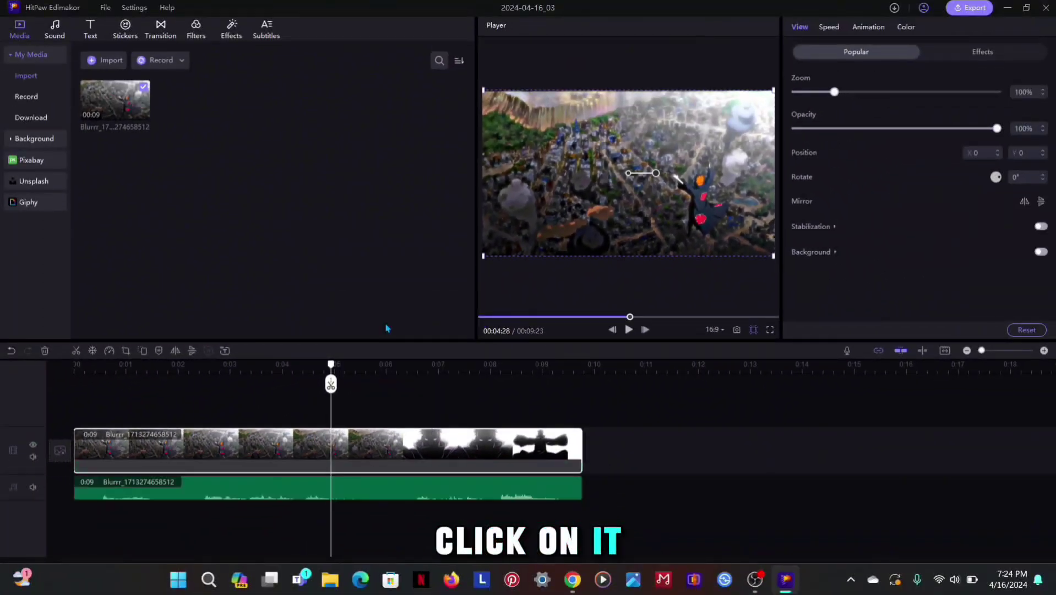
Run Speech to Text on the detached audio, then play and pause to check the captions
left_click(339, 493)
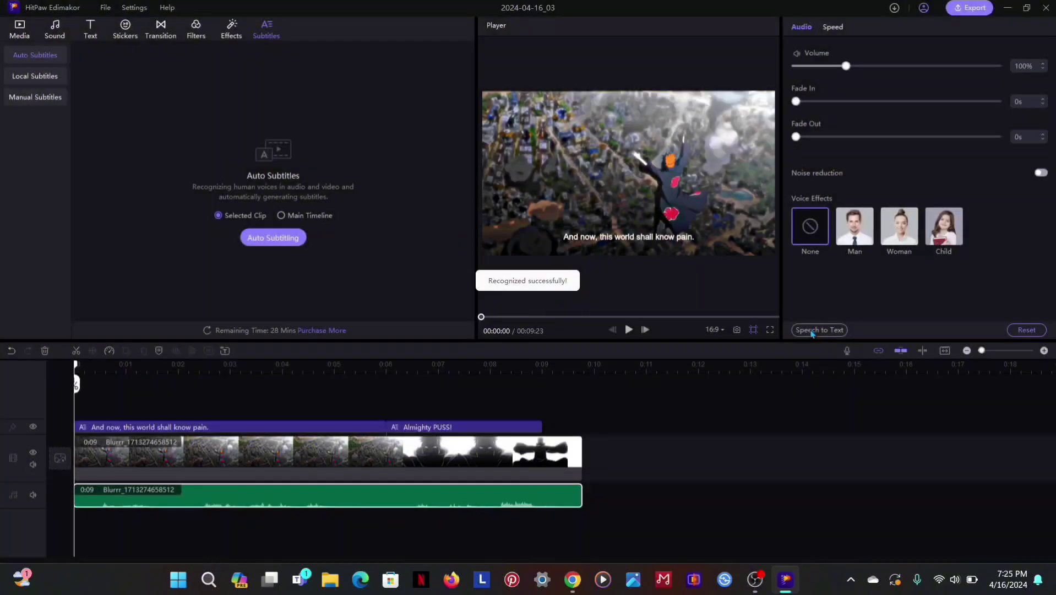
left_click(551, 282)
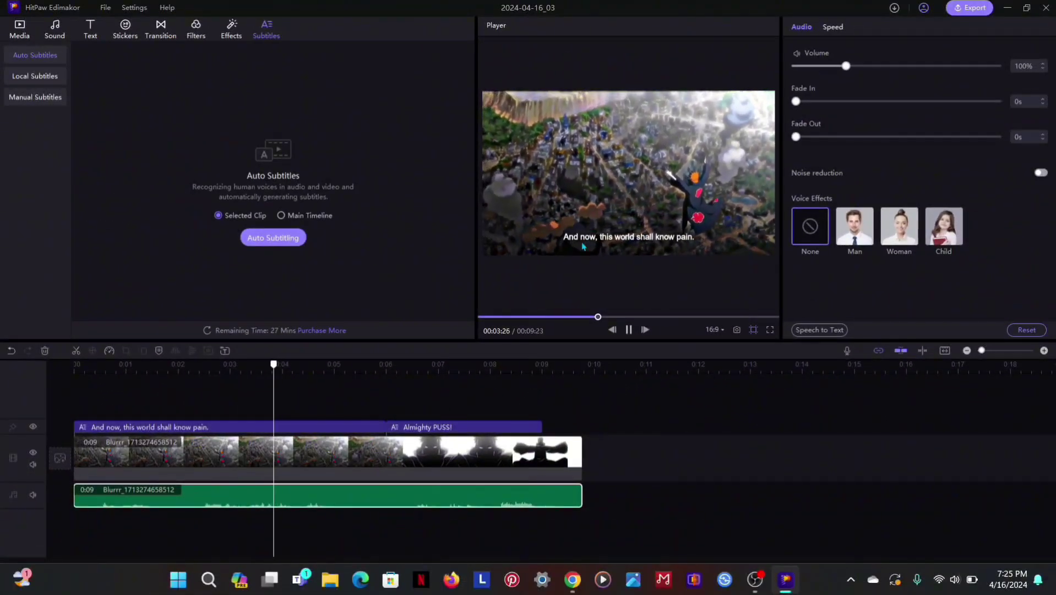
key("space")
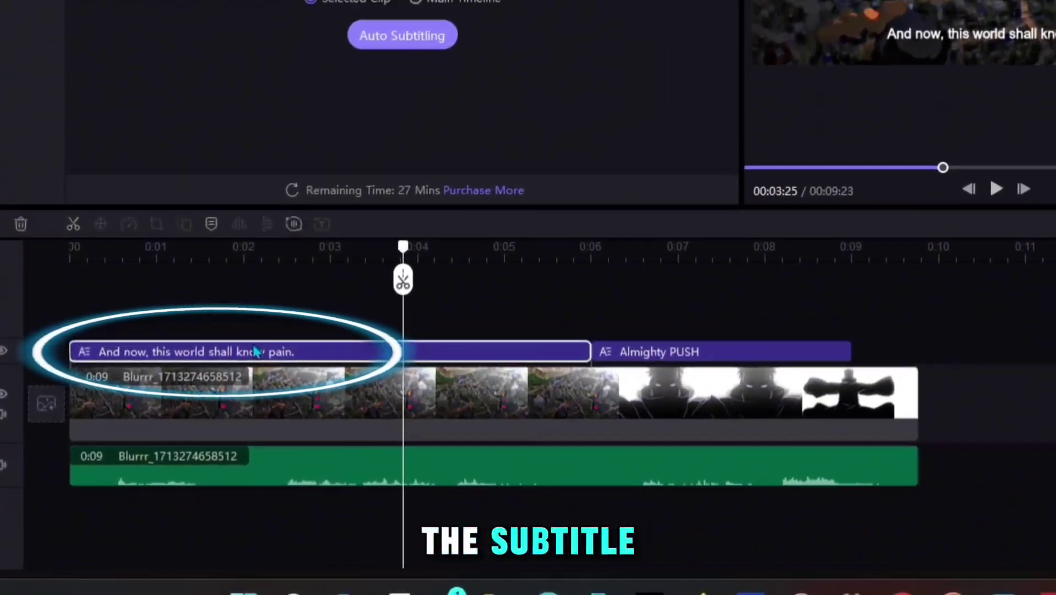
Split 'And', 'now,' and 'this' off the first subtitle as single-word captions
left_click(185, 427)
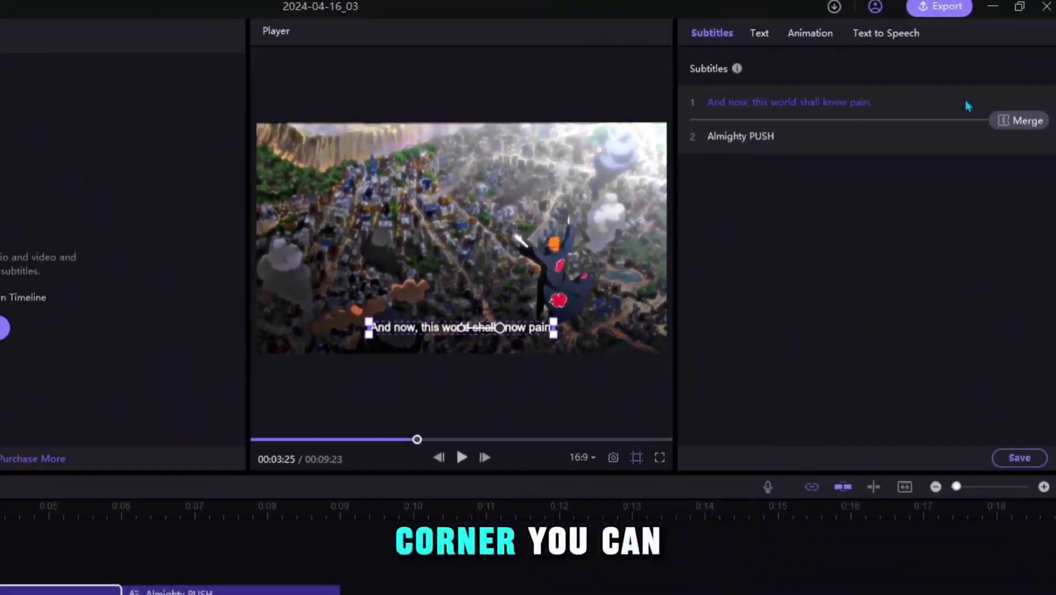
left_click(862, 103)
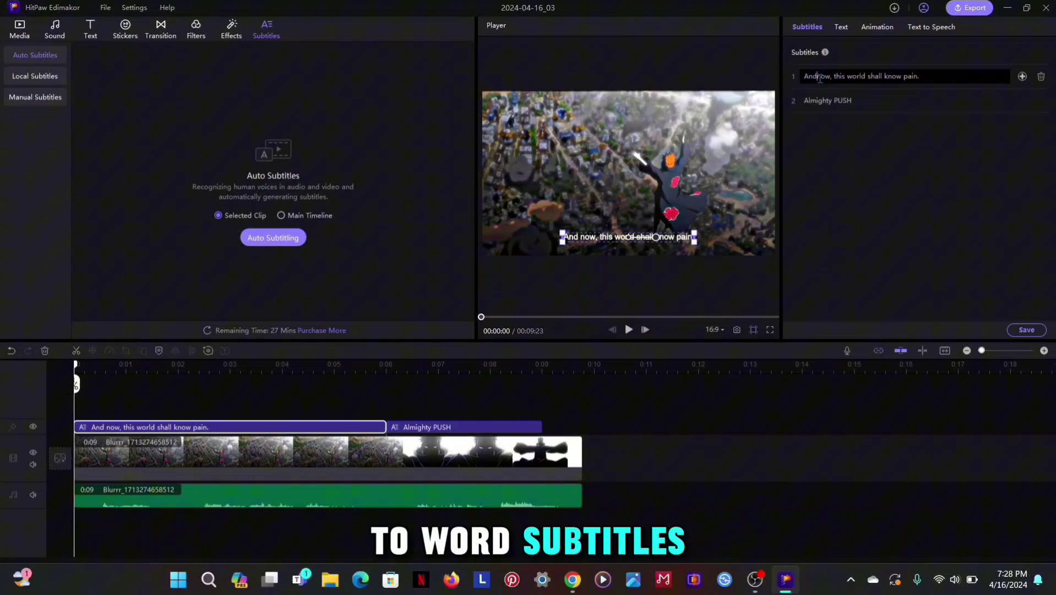
key("Return")
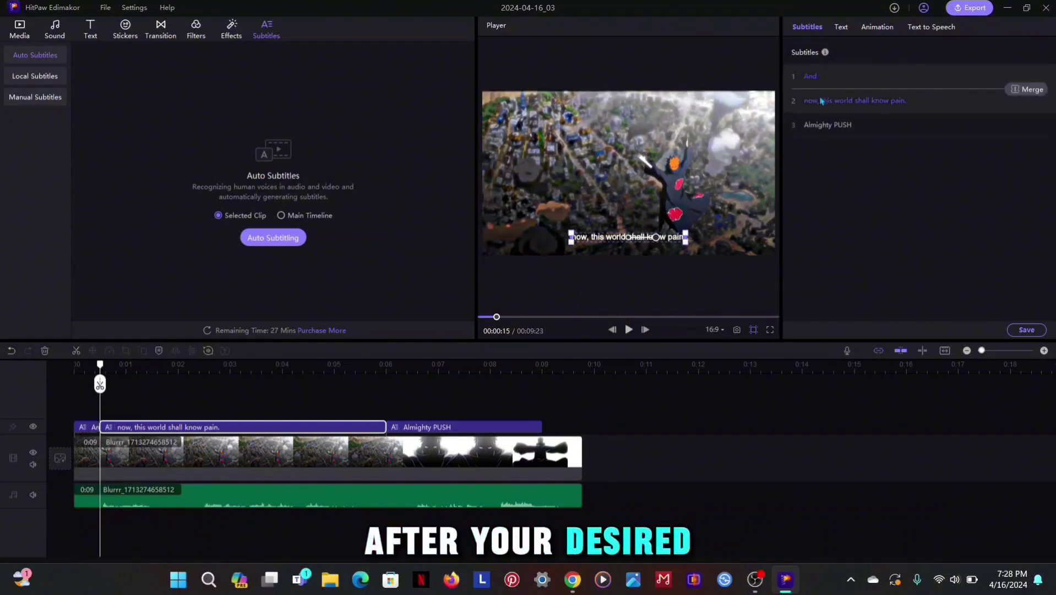
left_click(821, 100)
key("Return")
left_click(817, 125)
key("Return")
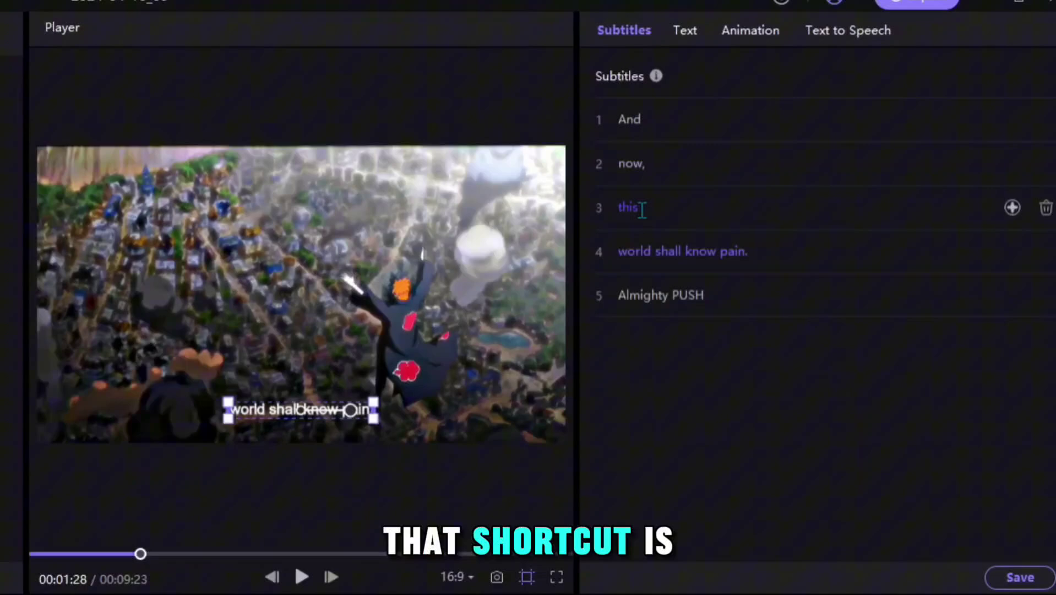
Split off 'world', 'shall', 'know' and 'pain.', then move 'world' onto a new track
left_click(650, 251)
key("Return")
left_click(644, 295)
key("Return")
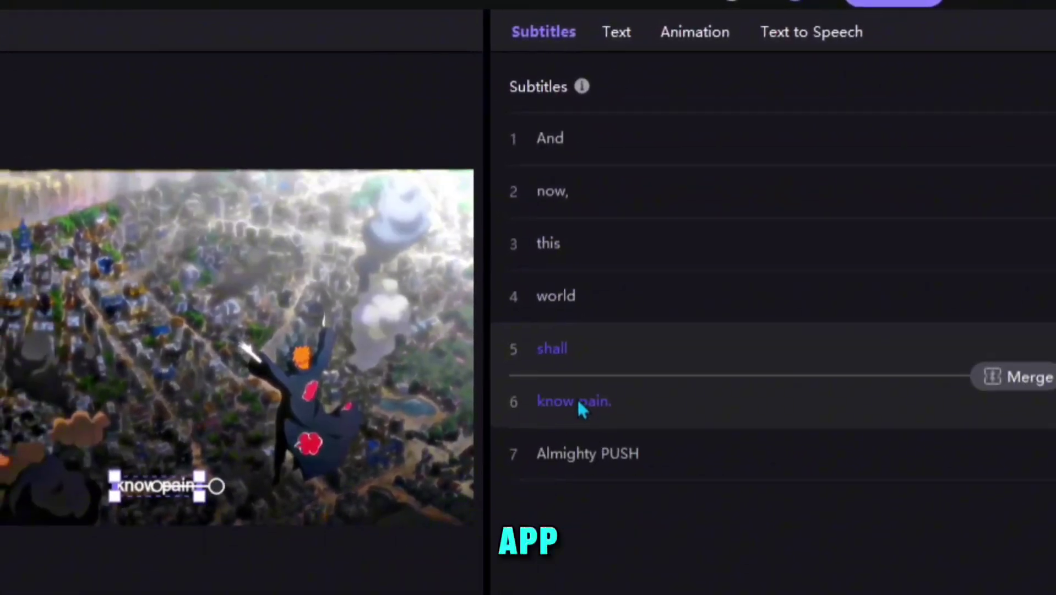
left_click(576, 400)
key("Return")
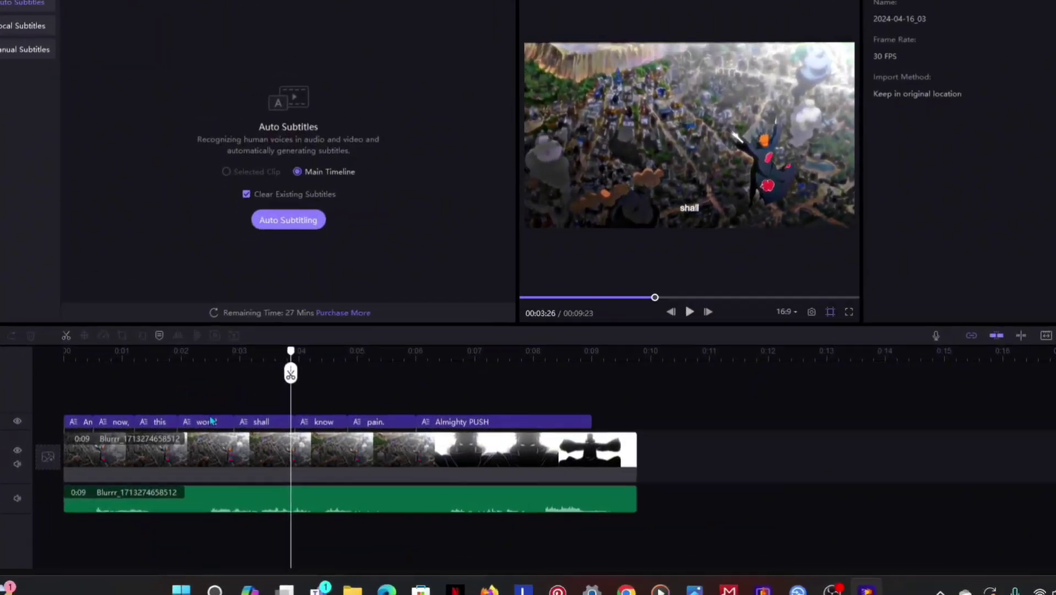
left_click_drag(207, 425, 232, 407)
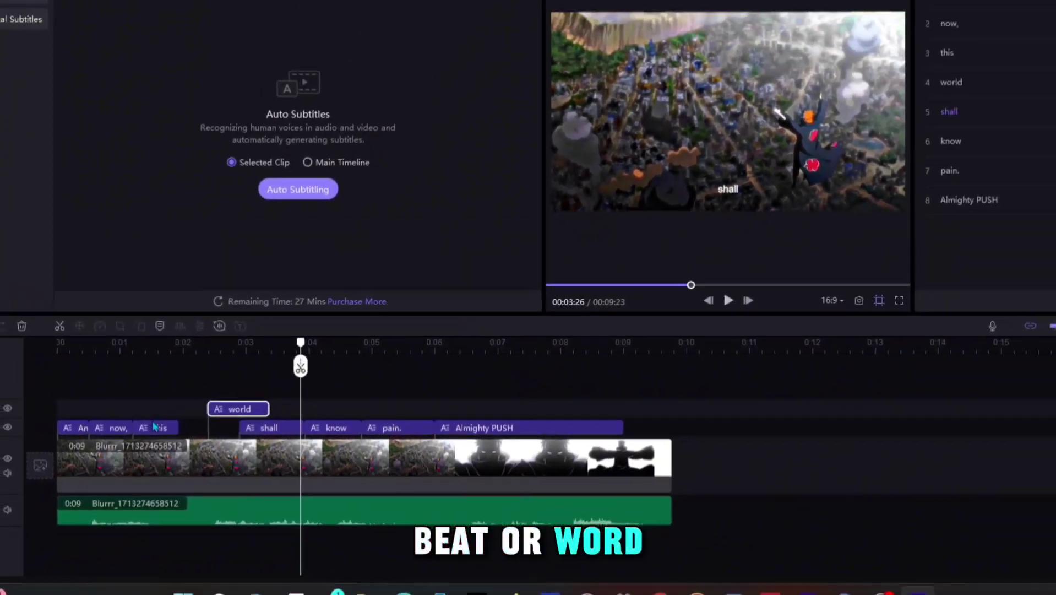
Give the 'shall' subtitle the Baloo Tammudu font at size 350
left_click(154, 412)
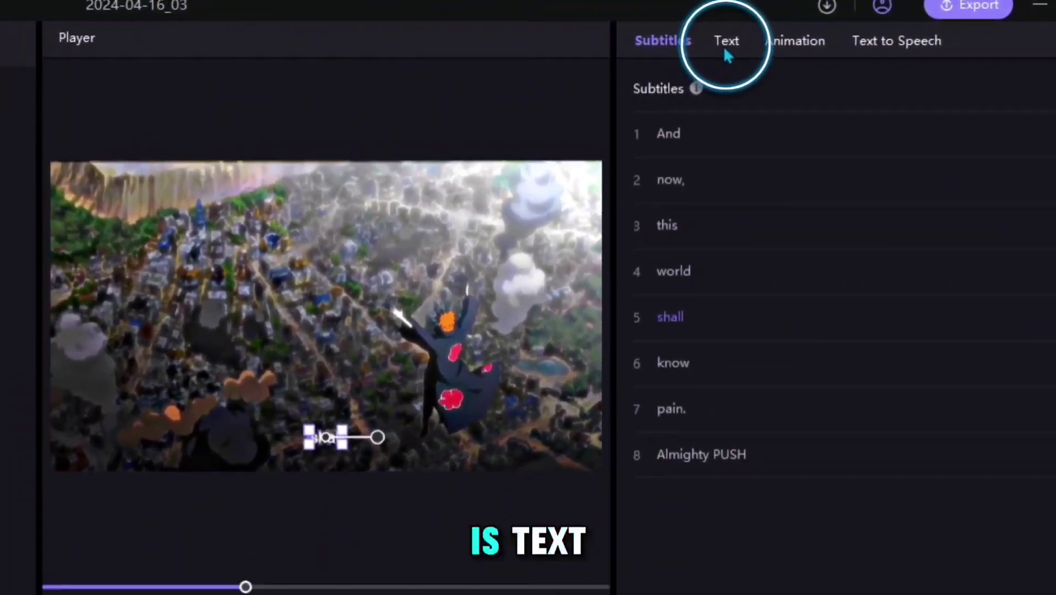
left_click(724, 48)
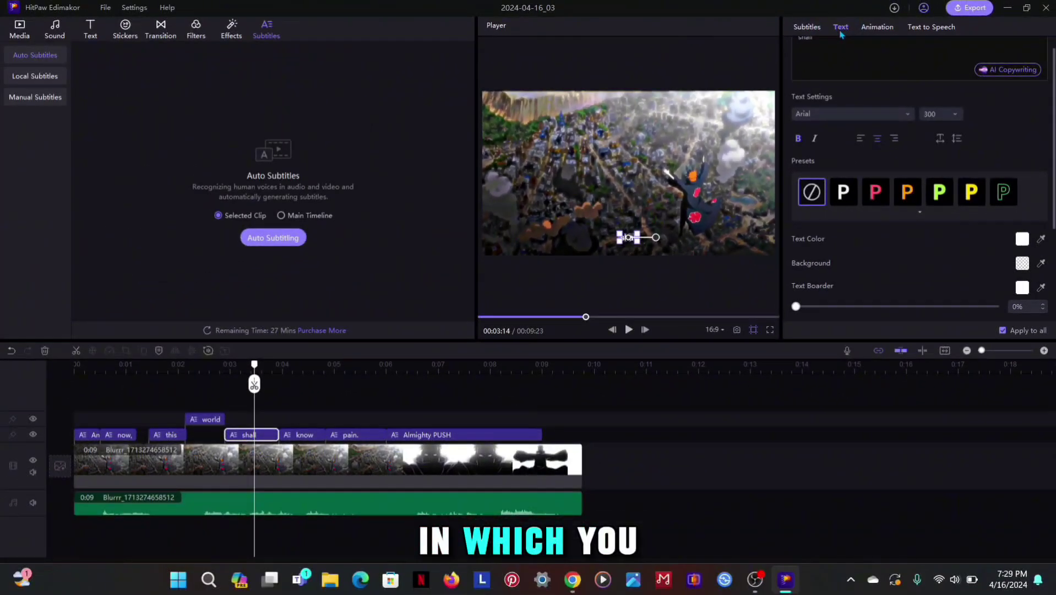
left_click(876, 132)
scroll(883, 240, "up", 10)
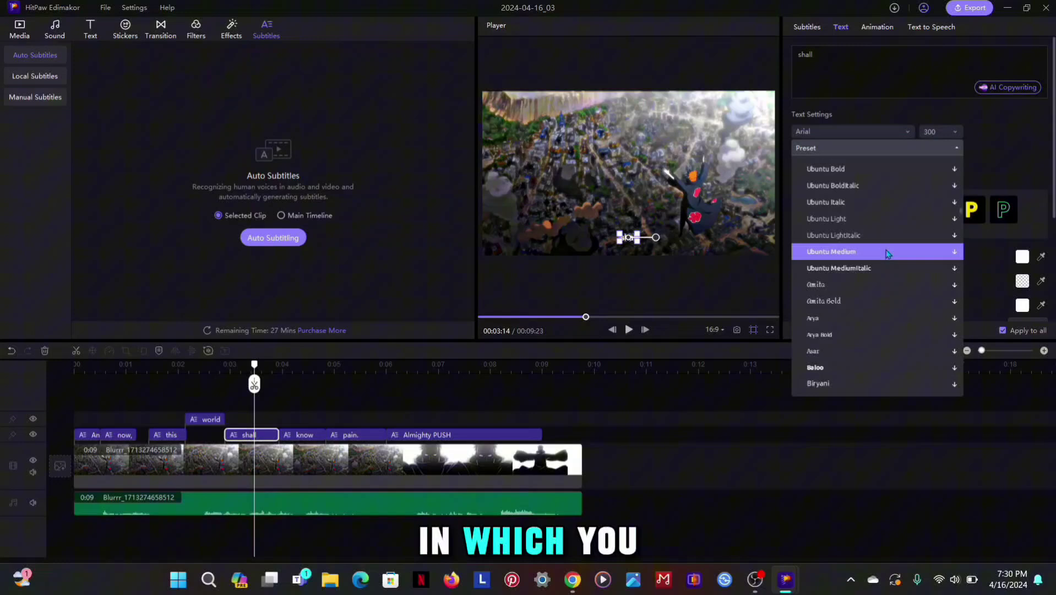
scroll(884, 347, "up", 5)
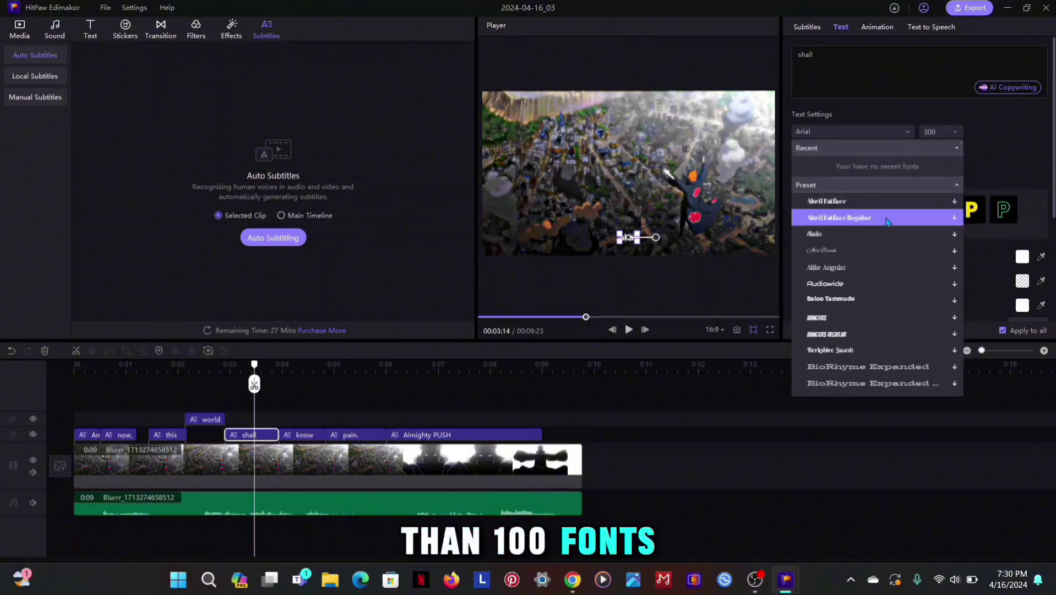
left_click(886, 300)
left_click(955, 132)
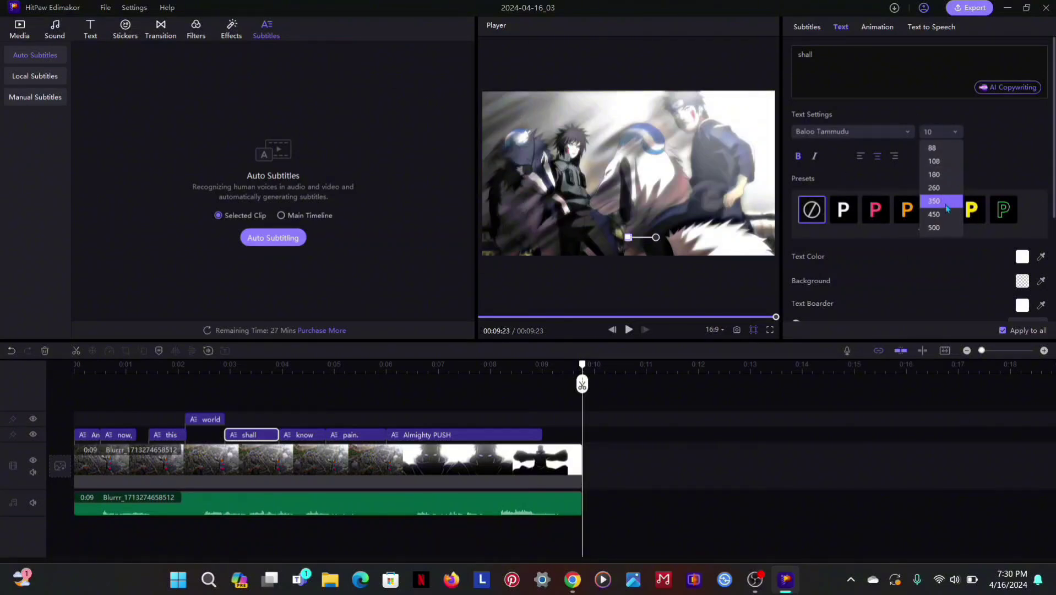
left_click(947, 208)
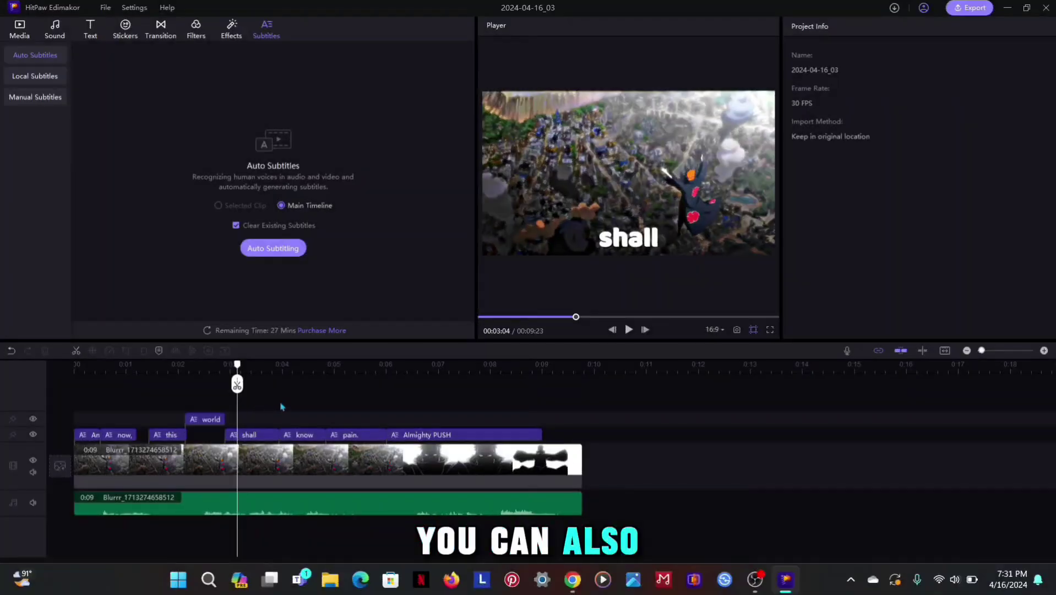
left_click(237, 435)
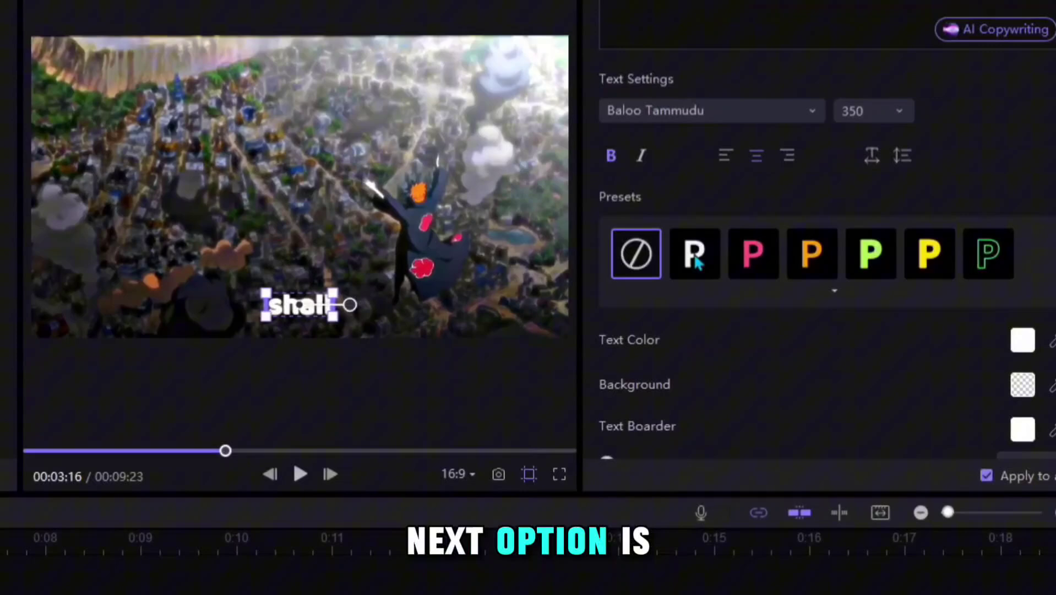
Try the red, pink and orange text style presets on the 'shall' subtitle
left_click(843, 209)
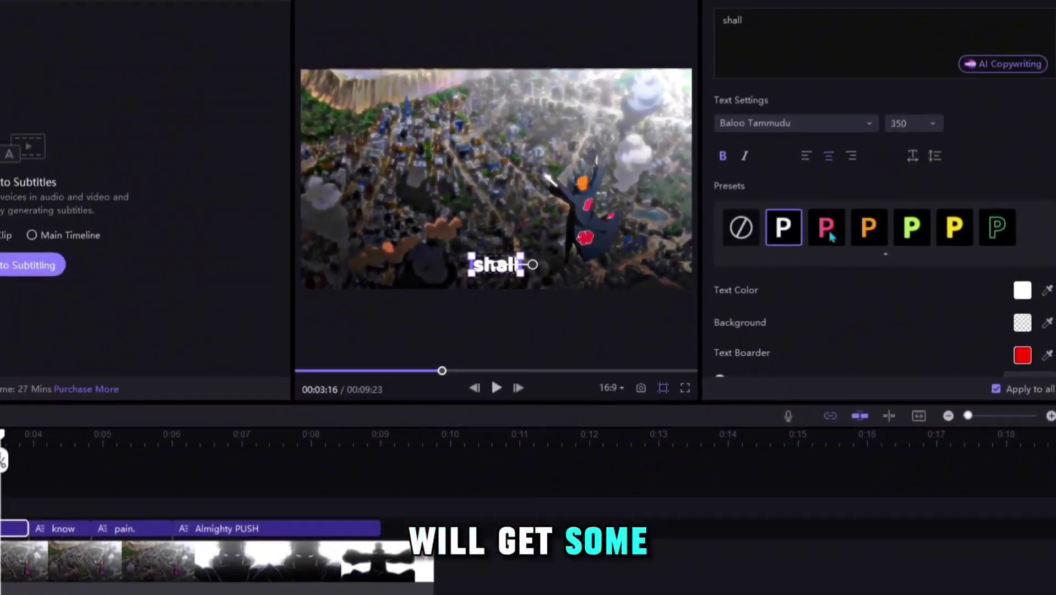
left_click(785, 242)
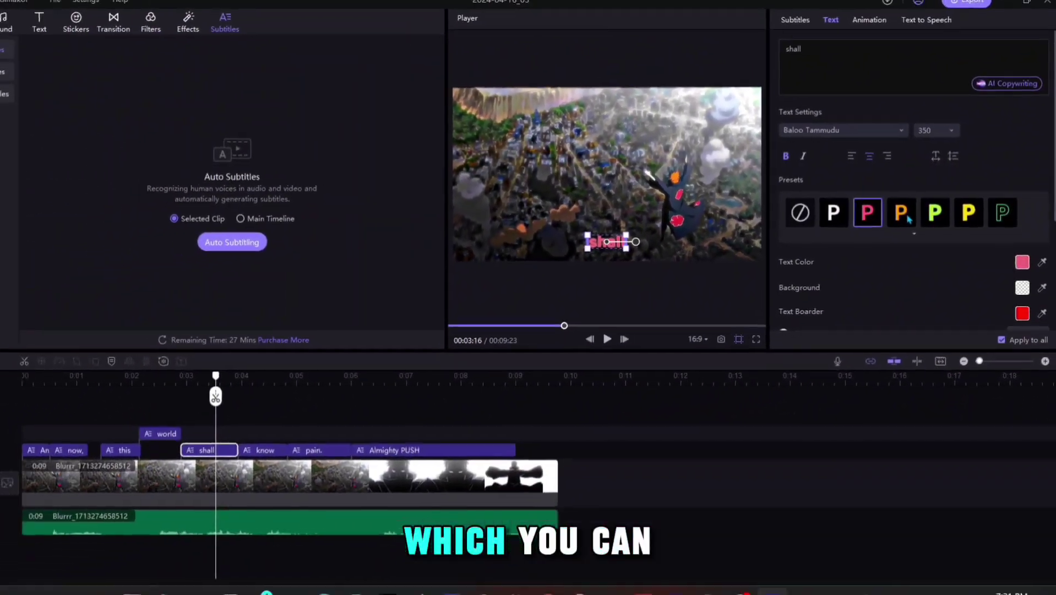
left_click(903, 215)
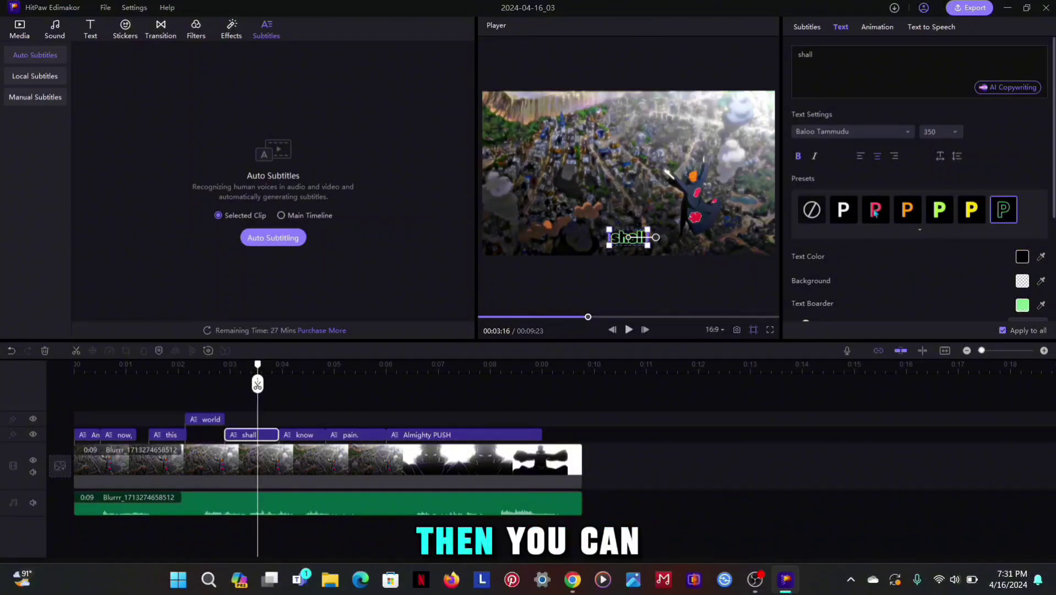
Sample a background colour from the video and set the text border colour to blue
left_click(1022, 280)
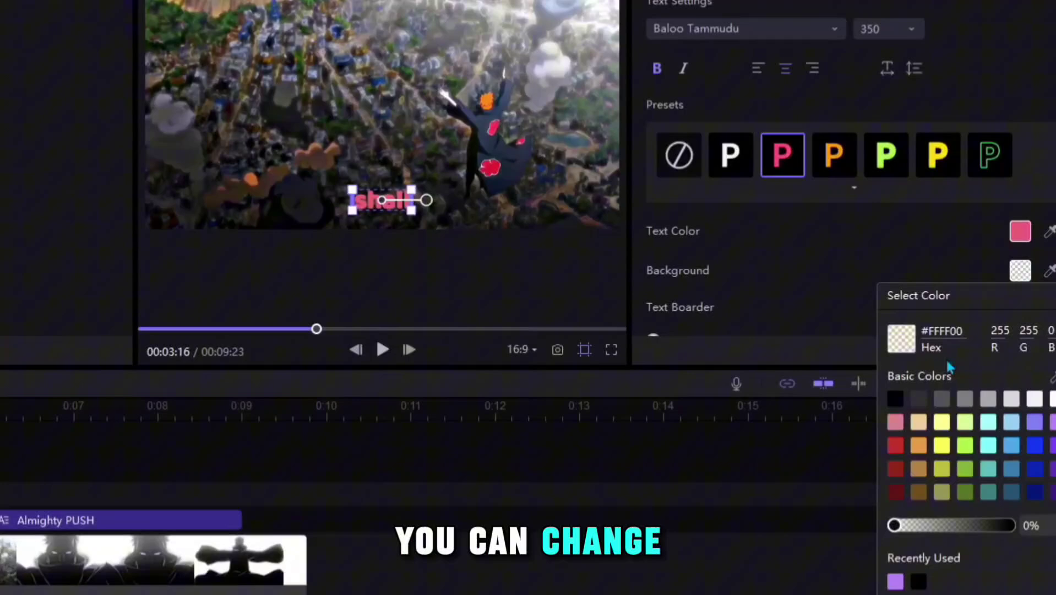
left_click(1041, 280)
left_click(697, 217)
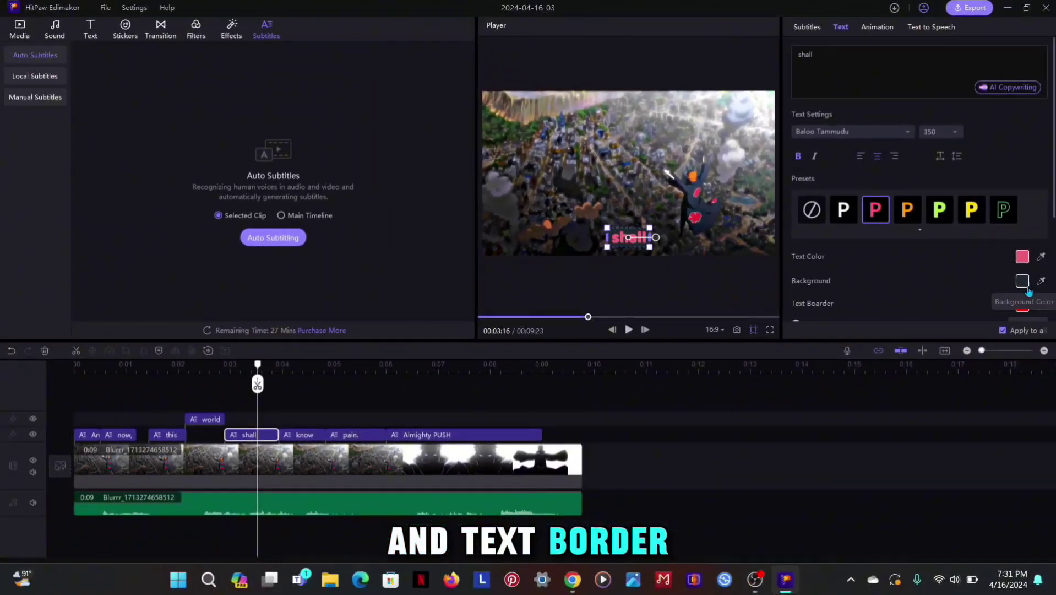
left_click(1020, 309)
left_click(907, 283)
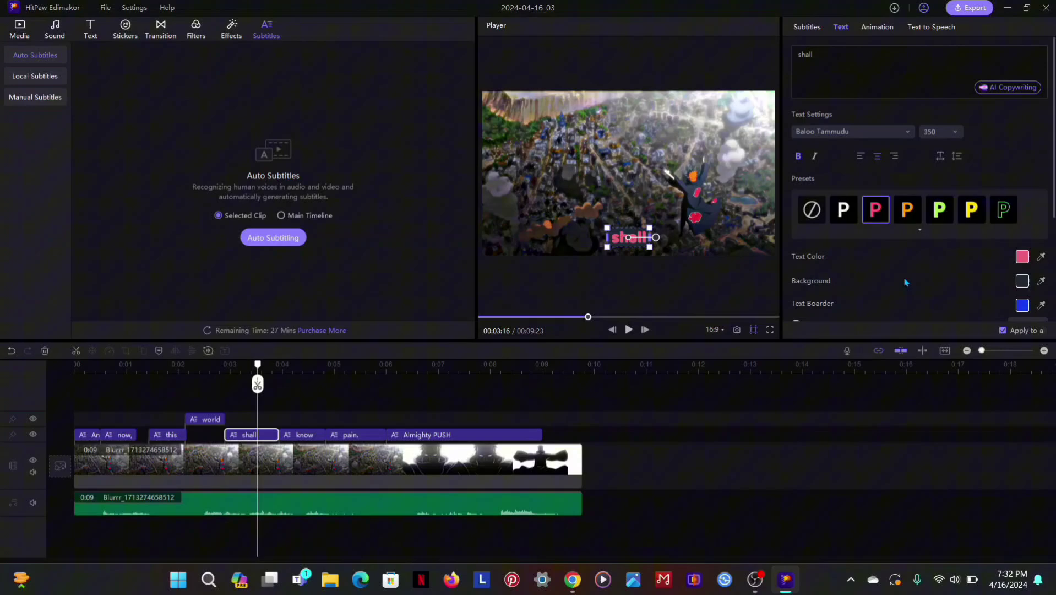
scroll(907, 282, "down", 3)
Thicken the text border to about 10% and make the subtitle text white
left_click_drag(792, 167, 816, 179)
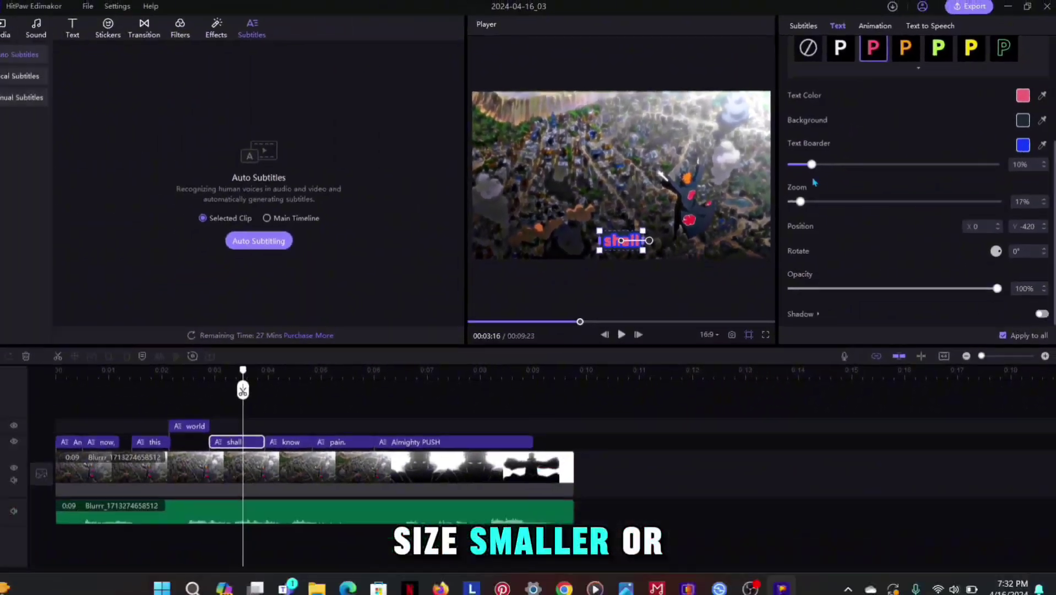
left_click(1038, 102)
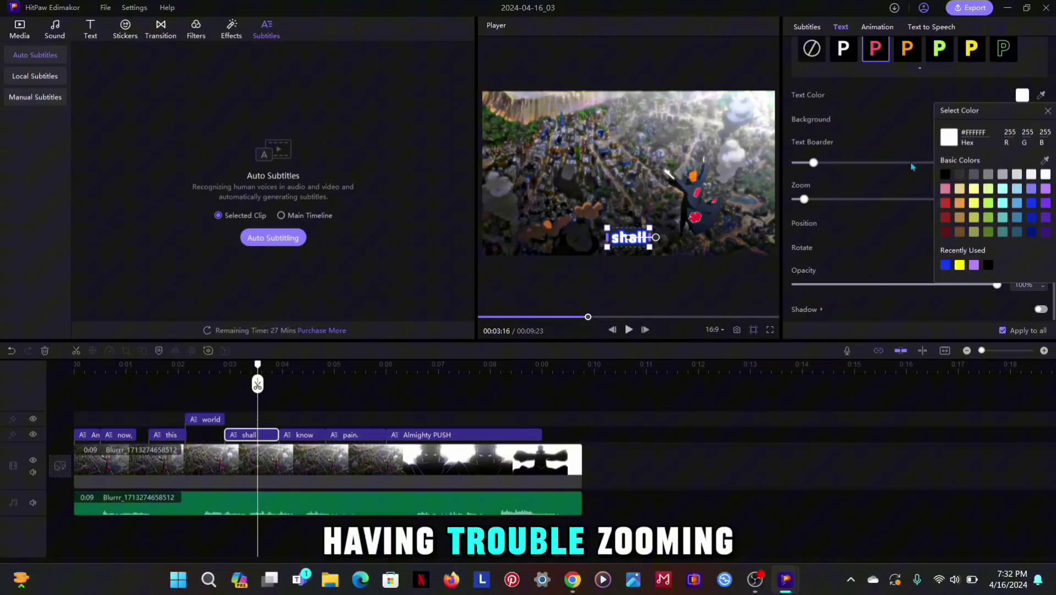
left_click(870, 231)
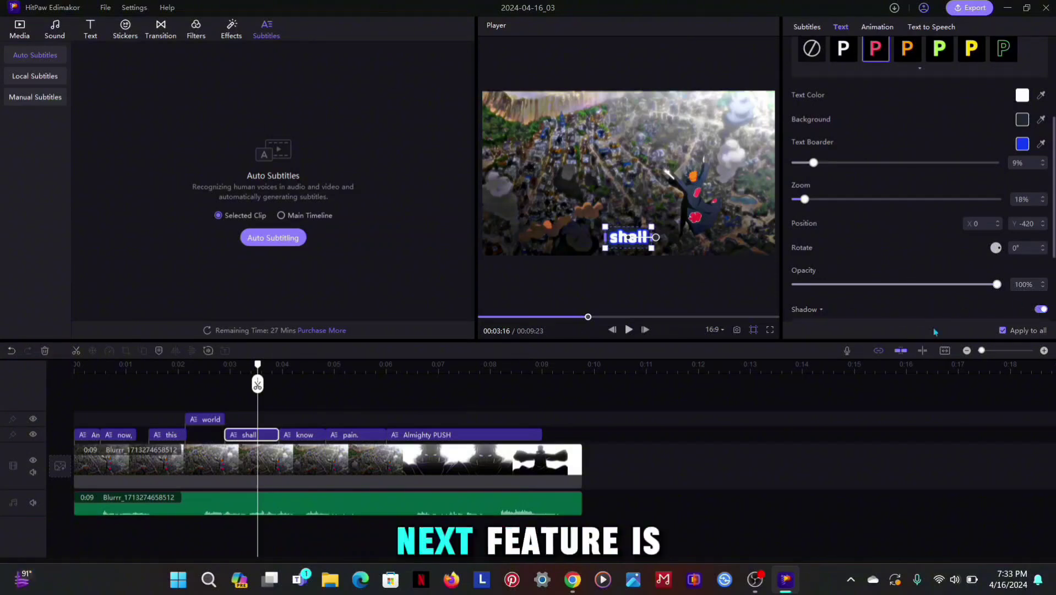
Try Rotate, rising and horizontal entry animations on 'shall', settling on Random
scroll(930, 233, "up", 3)
left_click(875, 28)
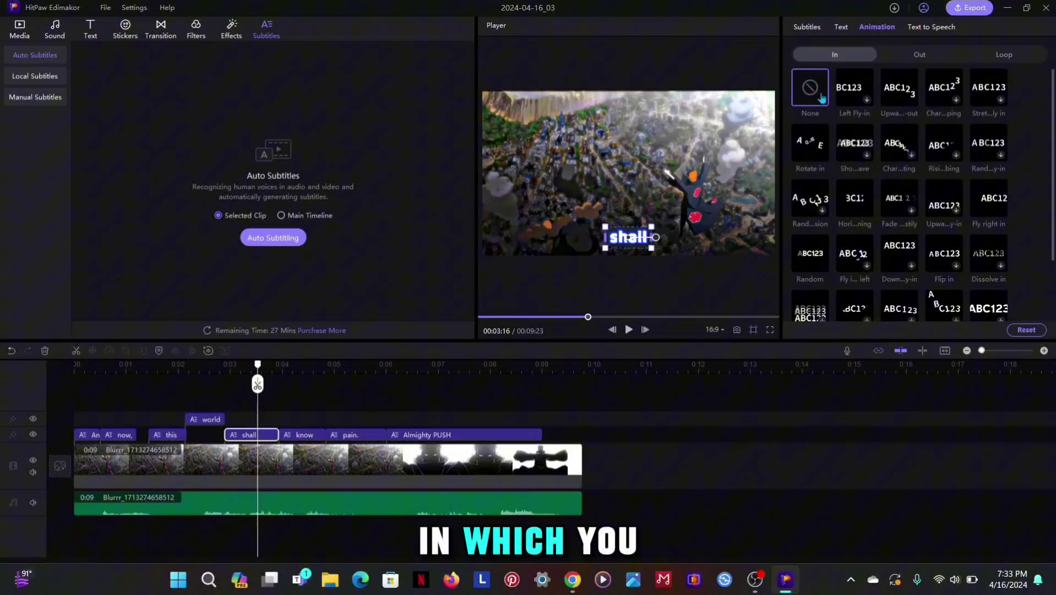
left_click(811, 146)
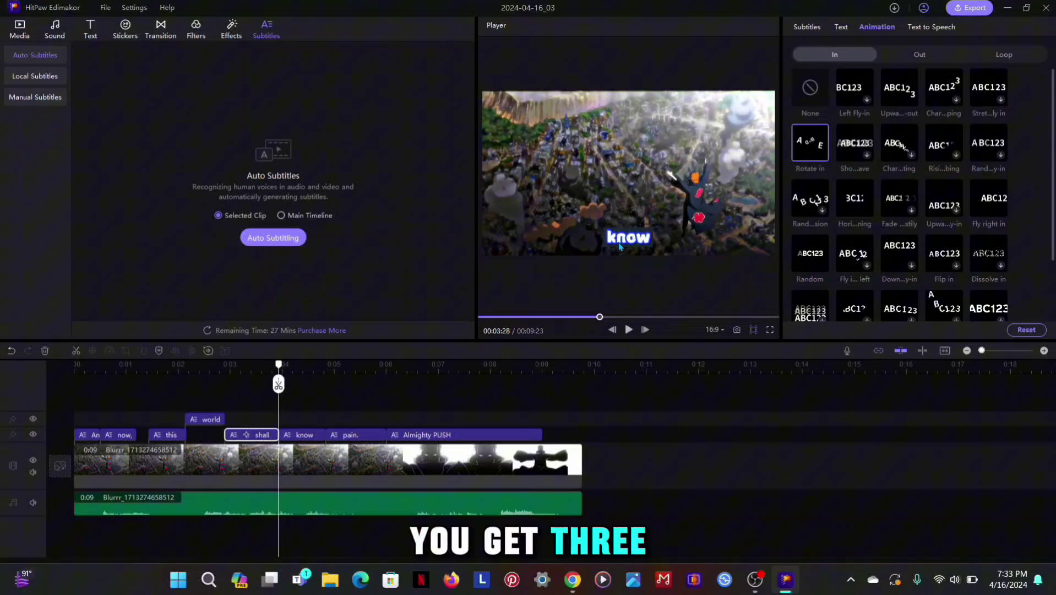
left_click(899, 145)
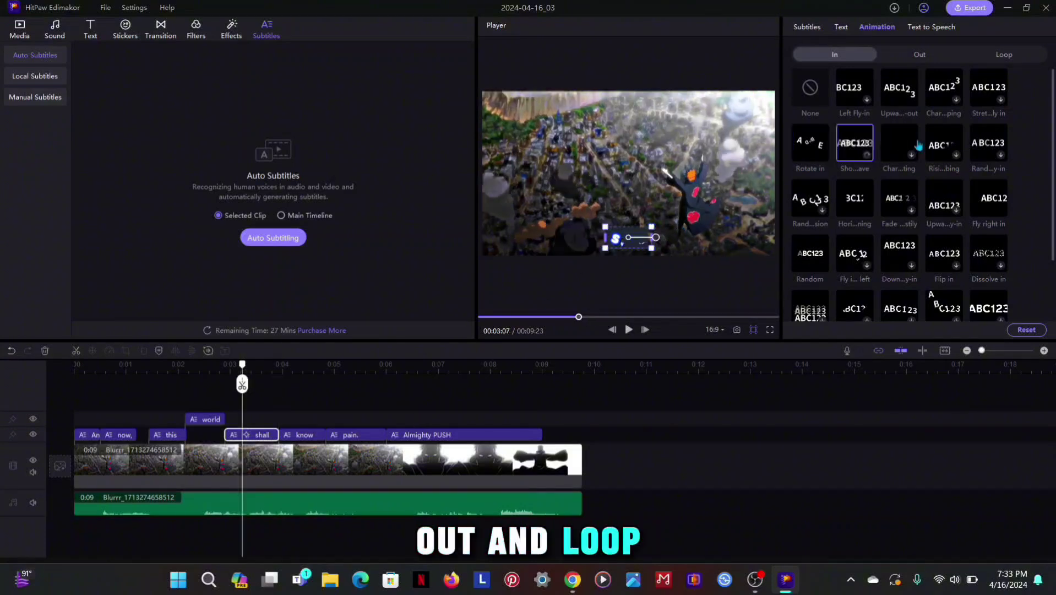
left_click(944, 146)
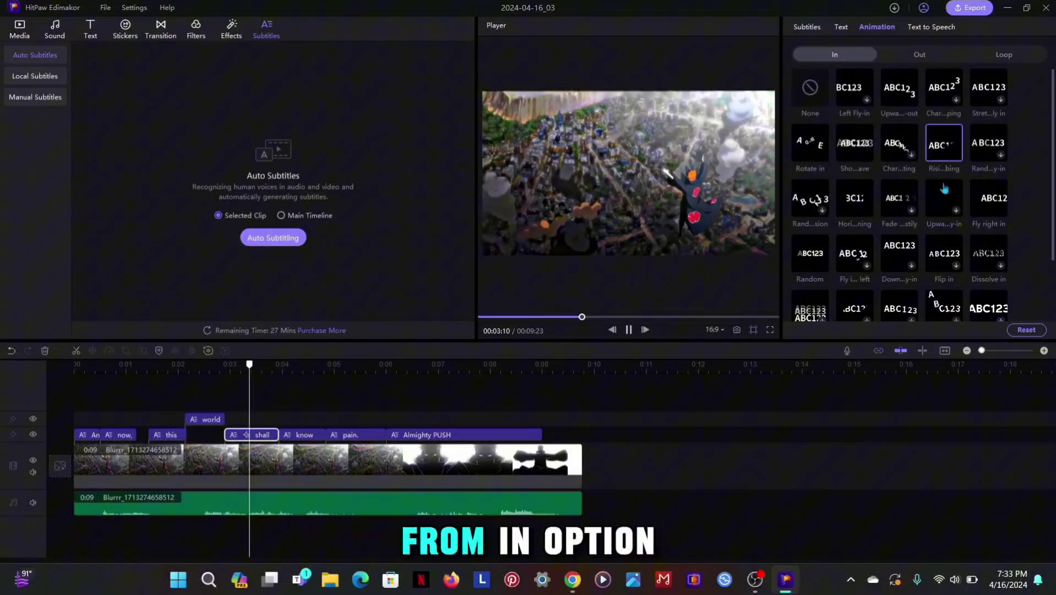
left_click(838, 202)
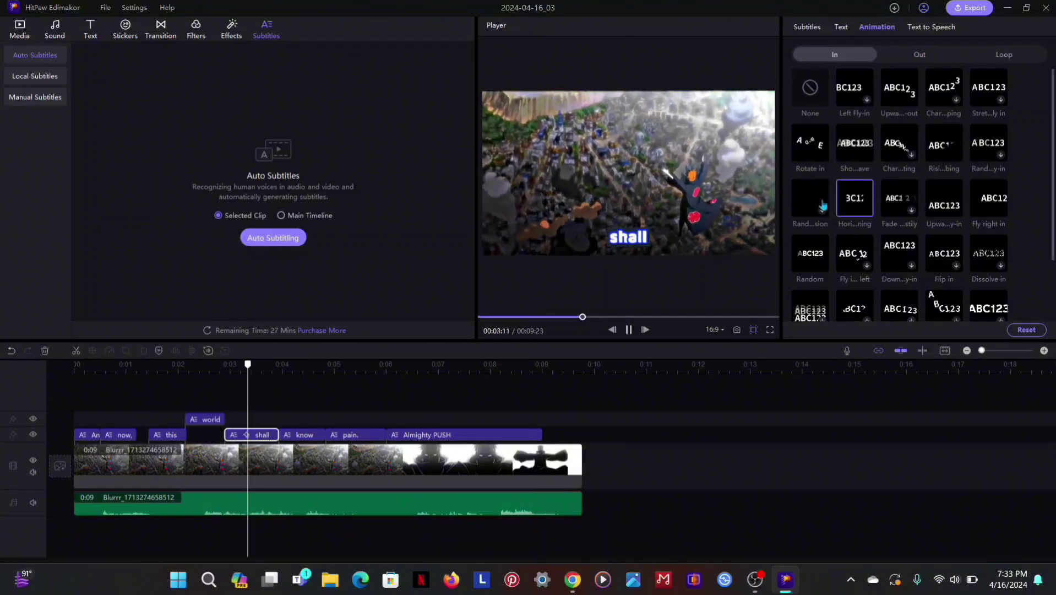
scroll(826, 198, "down", 2)
left_click(808, 189)
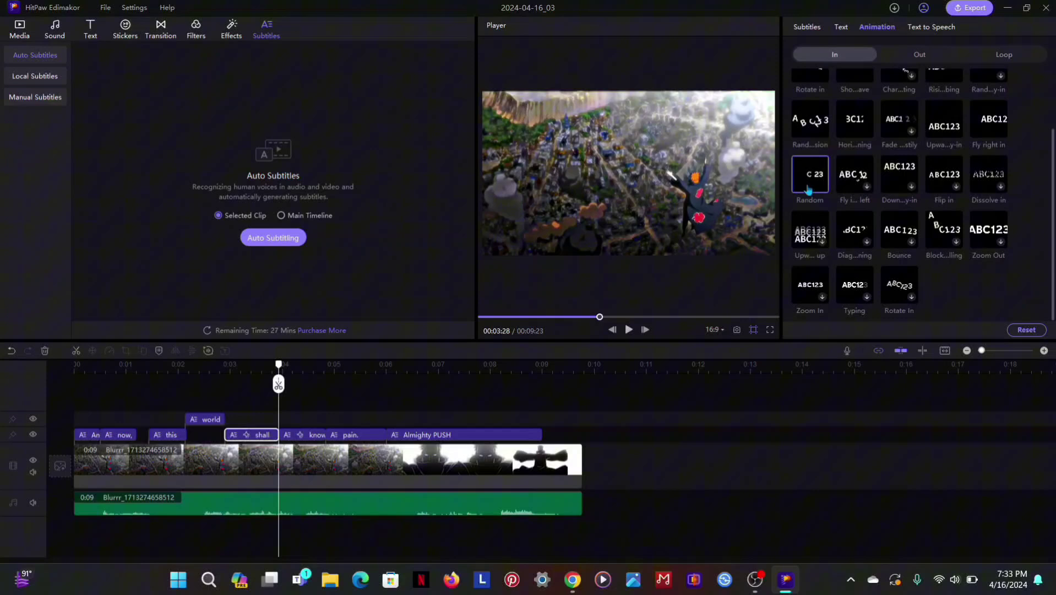
Give 'Almighty PUSH' a Fade exit animation after trying other exit presets
left_click(255, 439)
left_click(918, 54)
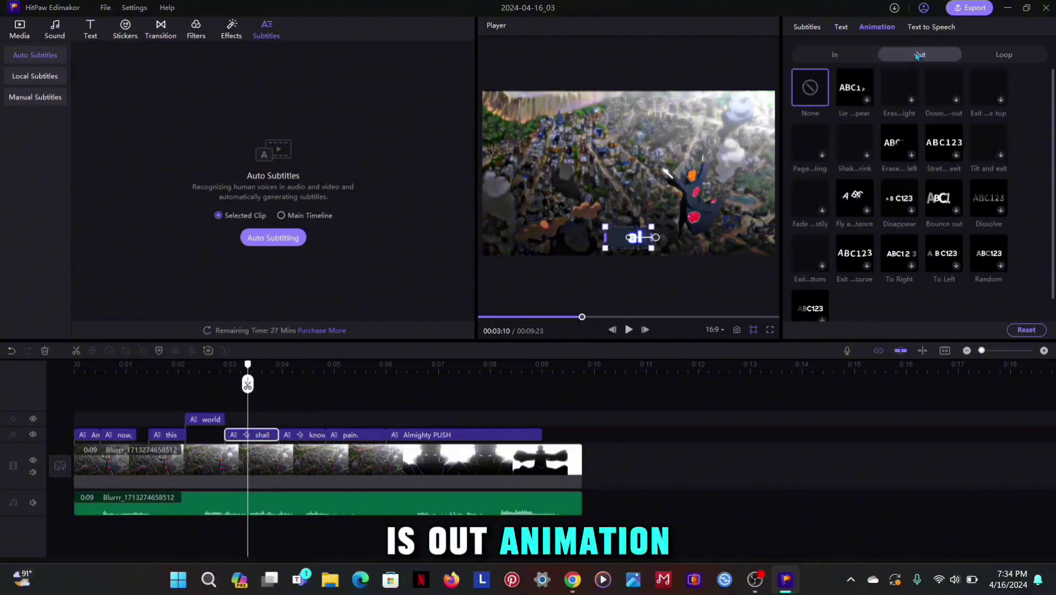
left_click(420, 436)
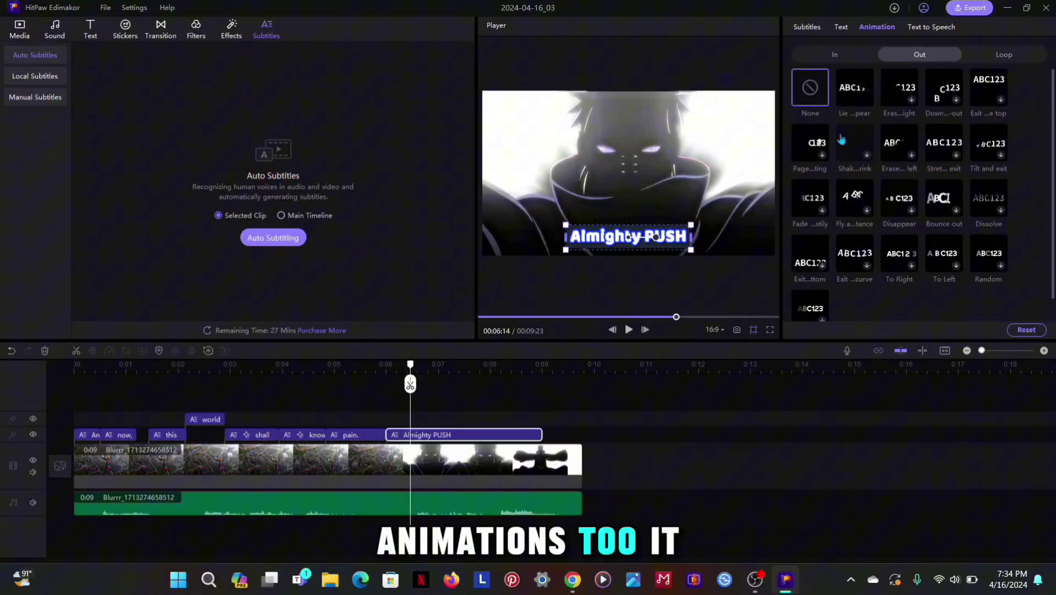
left_click(852, 98)
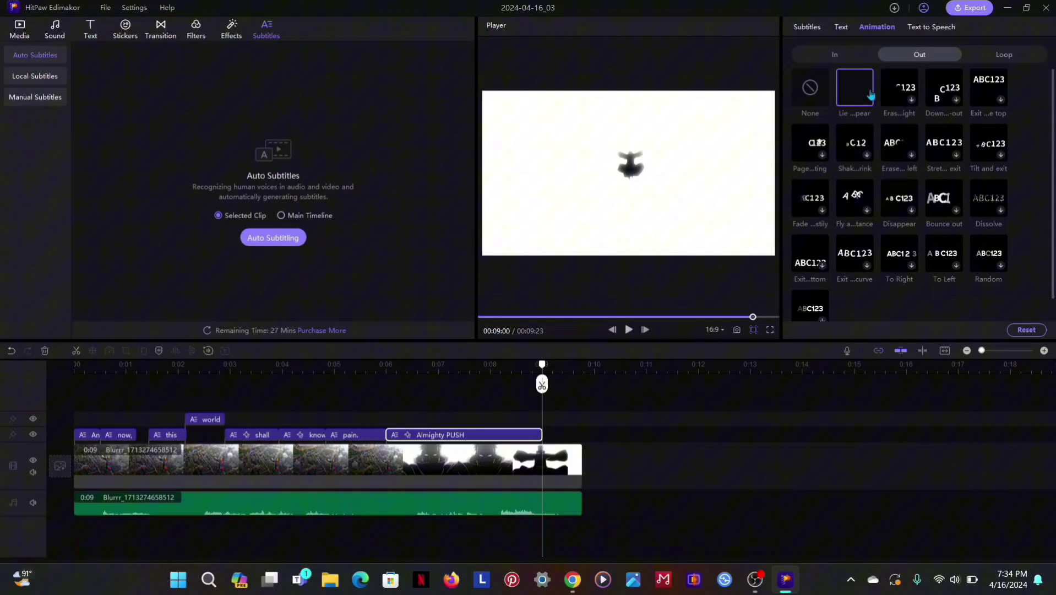
left_click(816, 203)
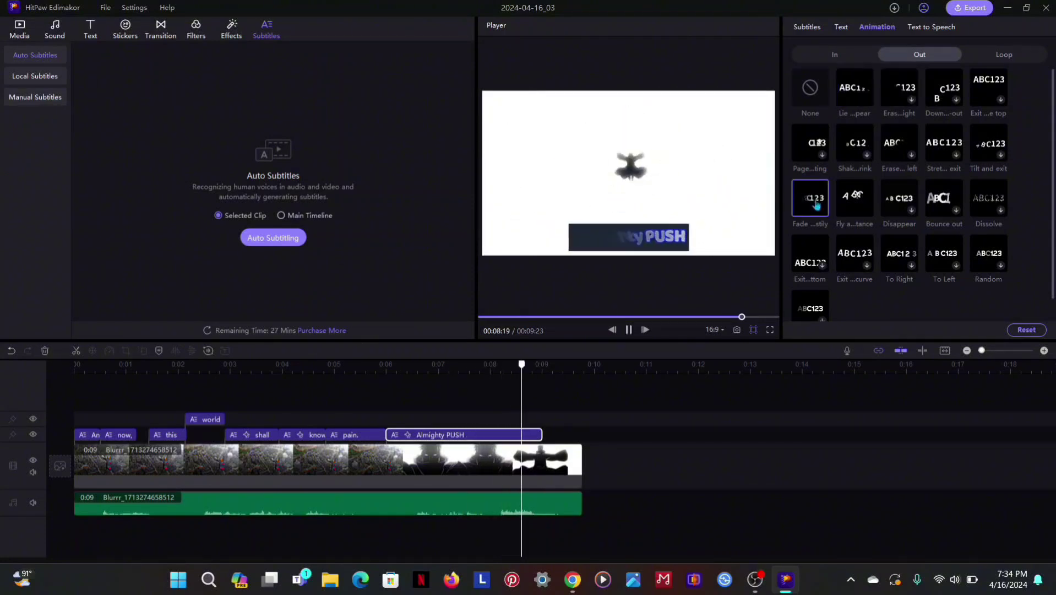
left_click(839, 201)
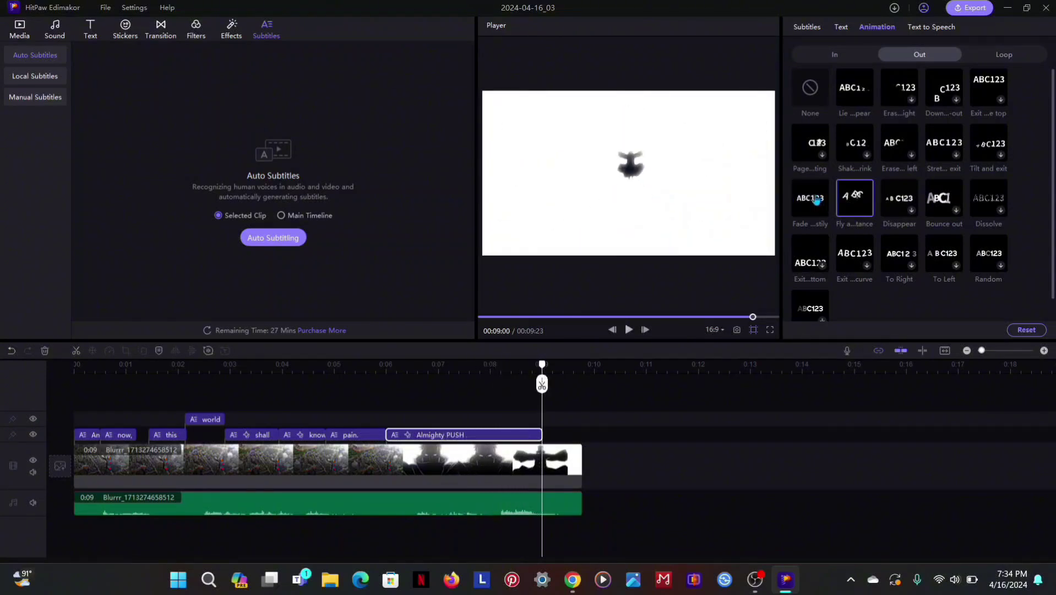
left_click(816, 202)
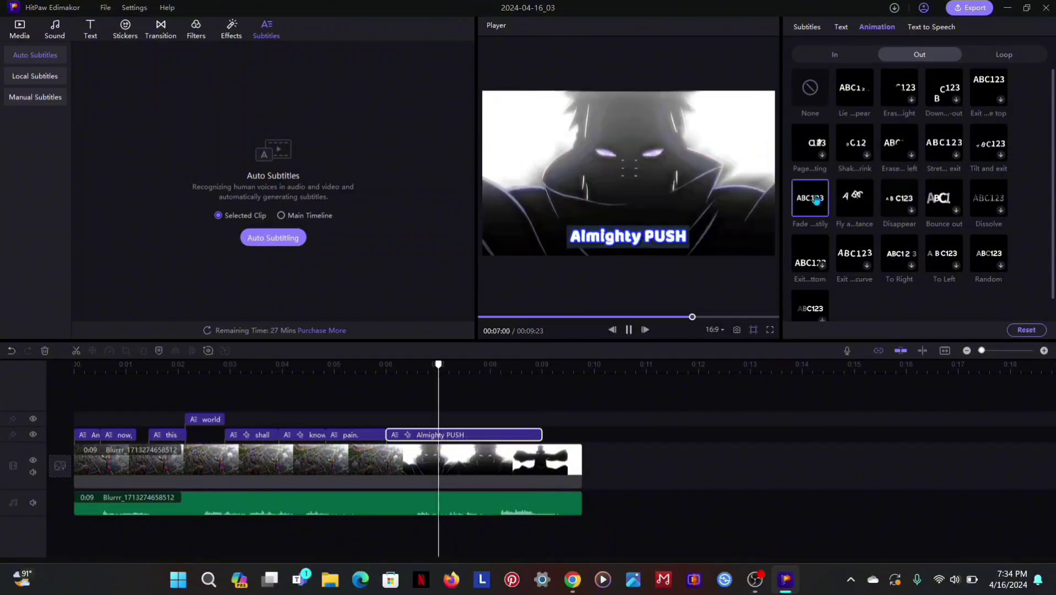
left_click(493, 431)
left_click(460, 435)
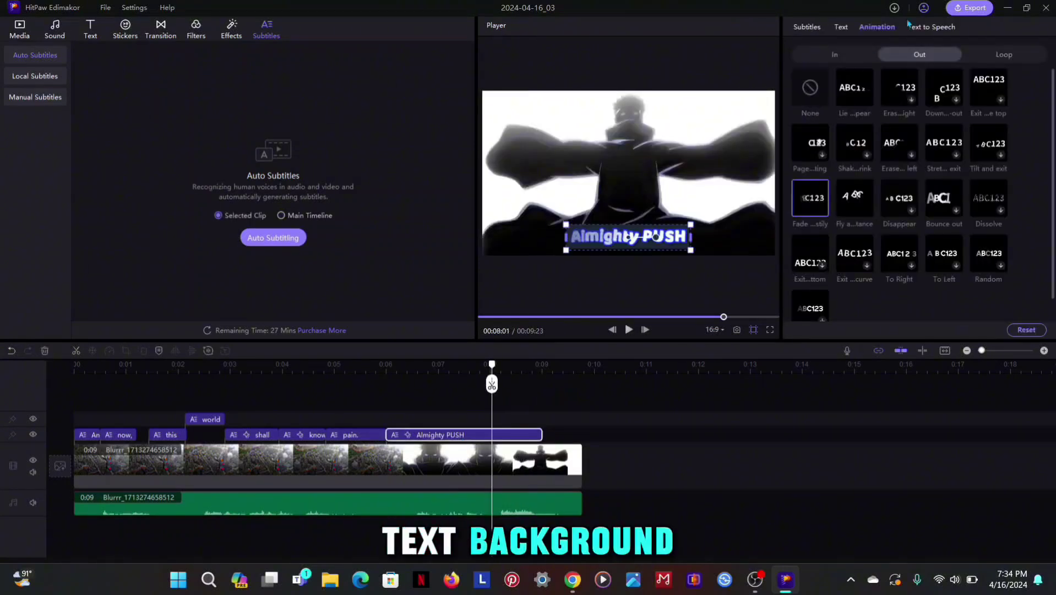
Change the 'Almighty PUSH' exit animation to To Right, after trying Random and To Left
left_click(841, 28)
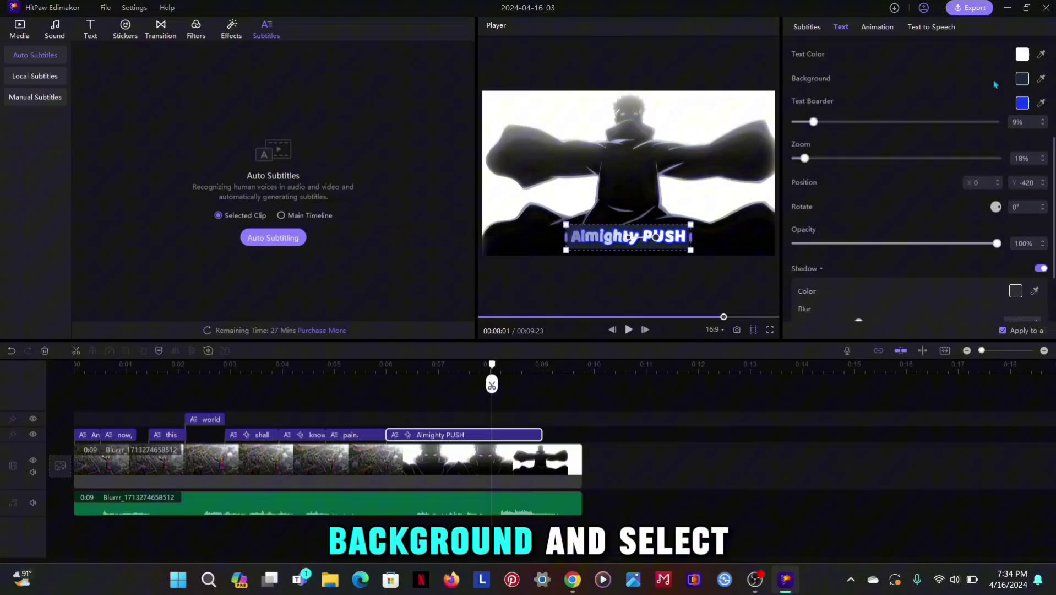
left_click(1021, 79)
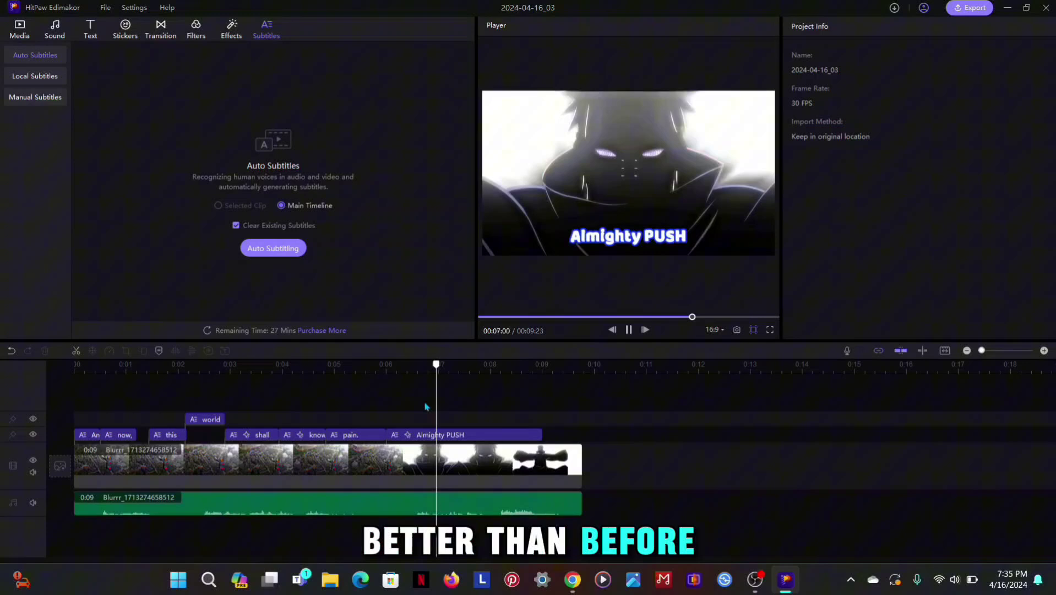
left_click(984, 254)
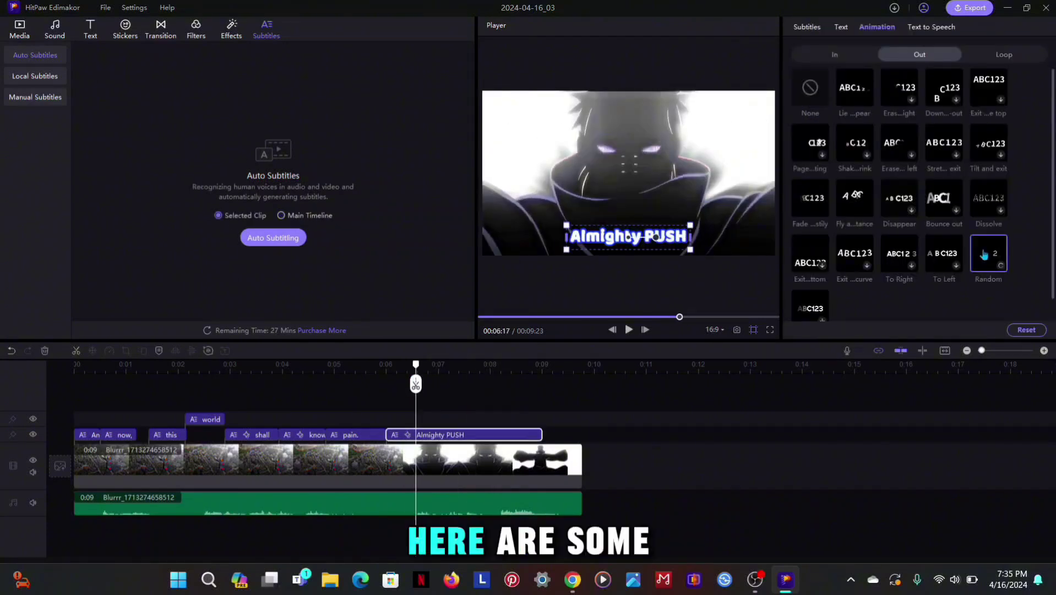
left_click(927, 261)
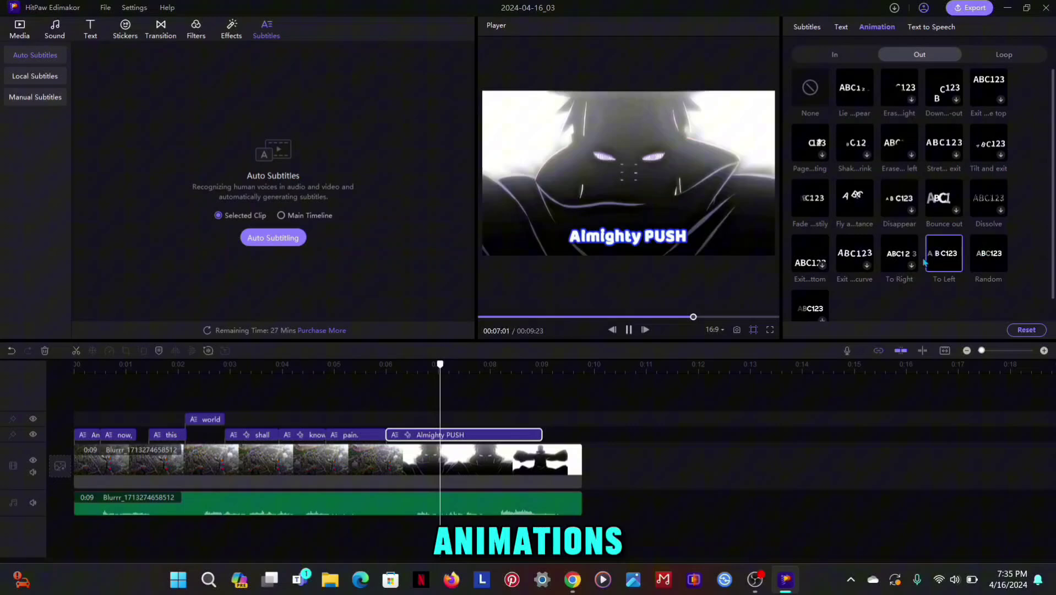
left_click(899, 254)
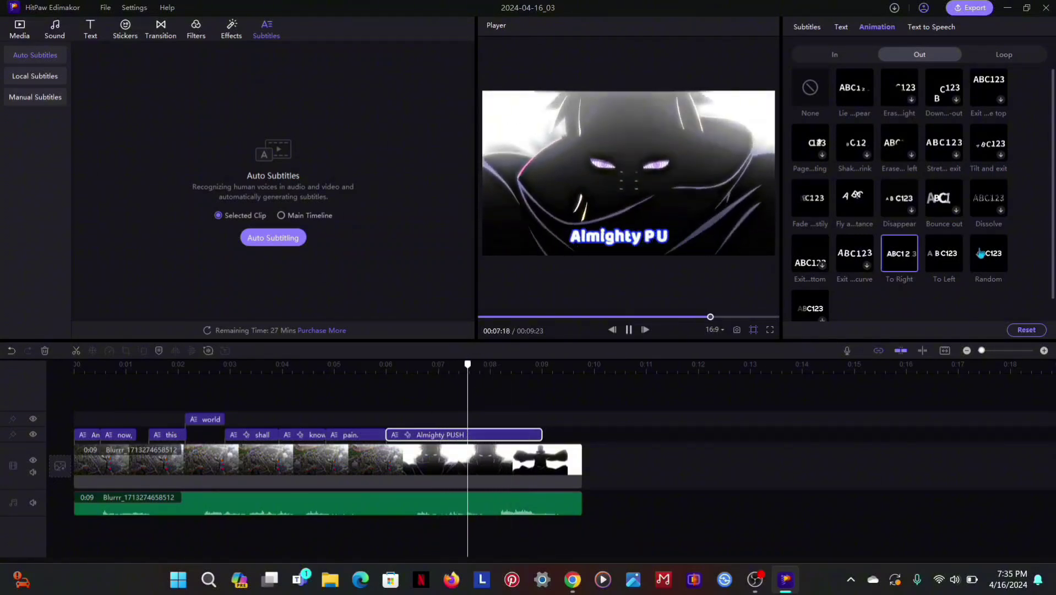
Apply the Magnify loop animation to the 'Almighty PUSH' subtitle and preview it in playback
left_click(980, 55)
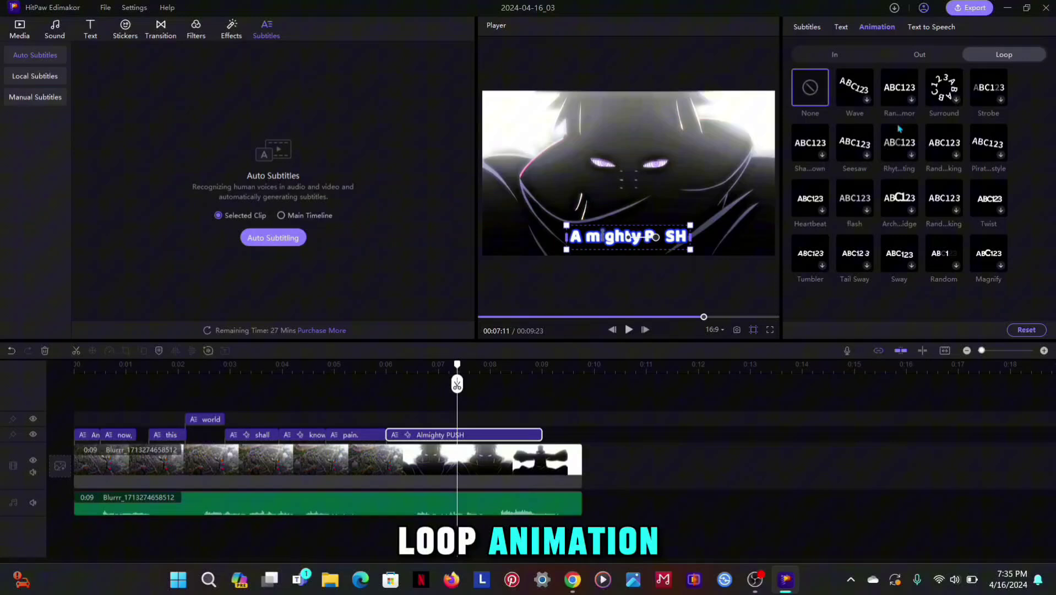
left_click(985, 250)
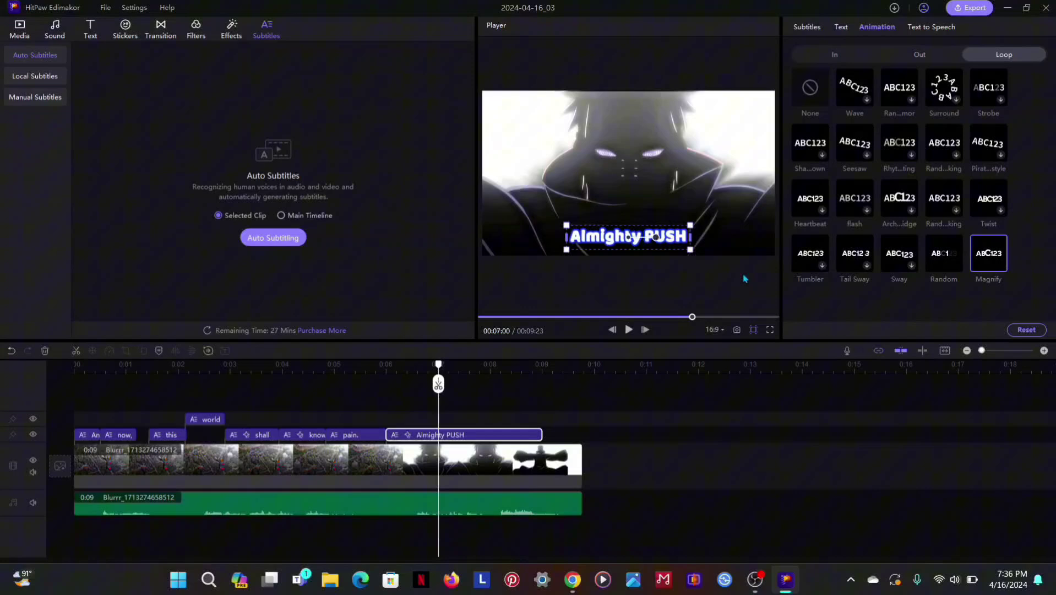
left_click(400, 410)
key("space")
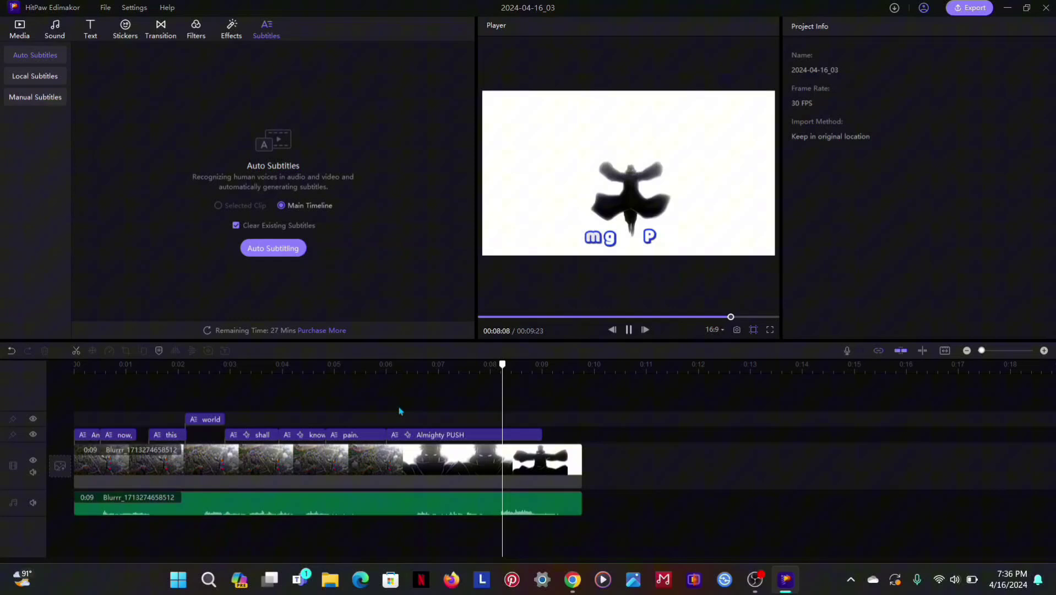
key("space")
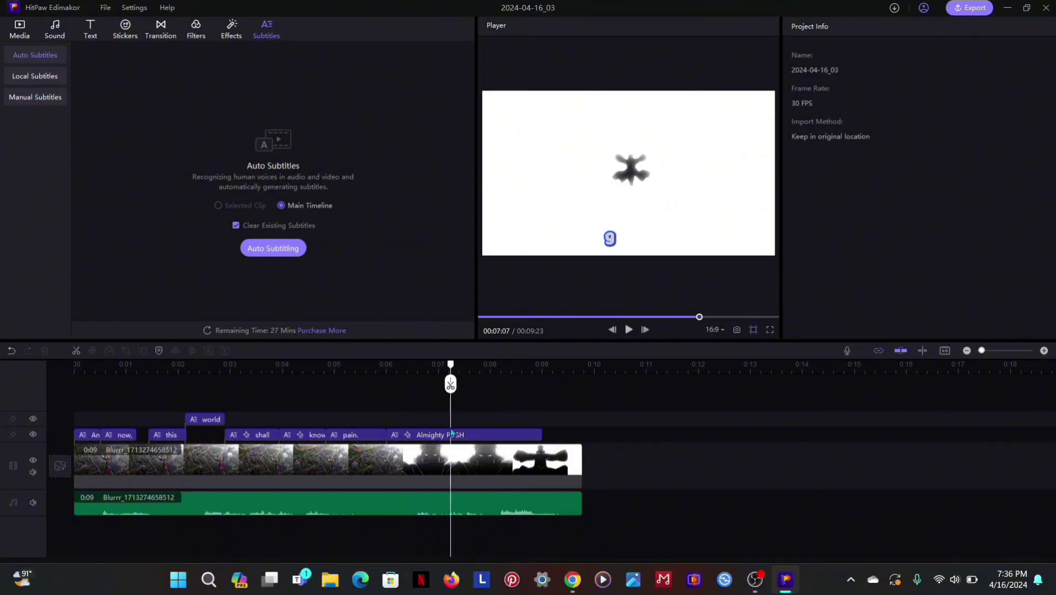
left_click(451, 433)
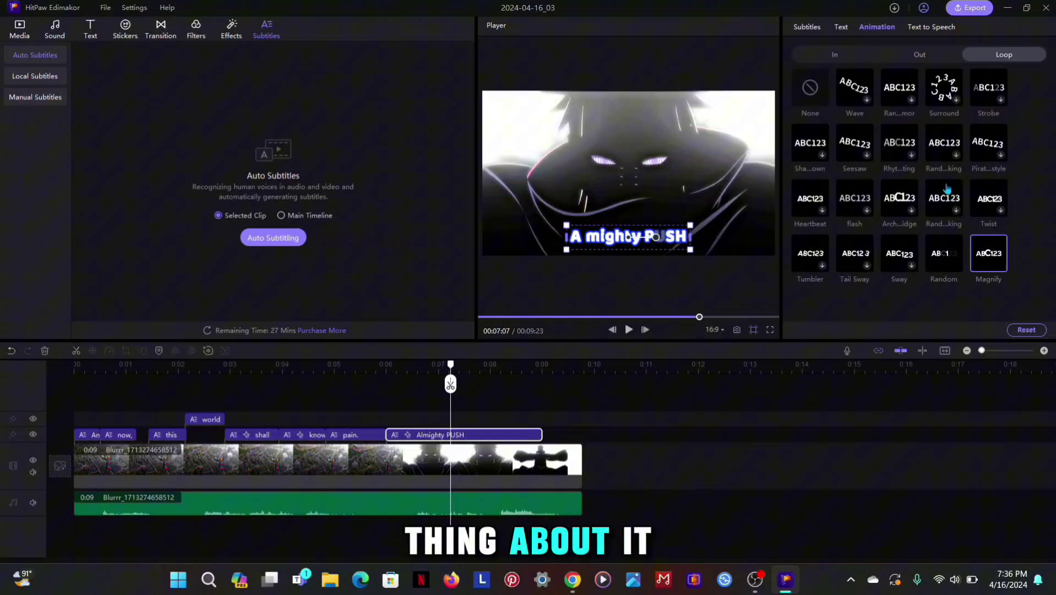
left_click(919, 58)
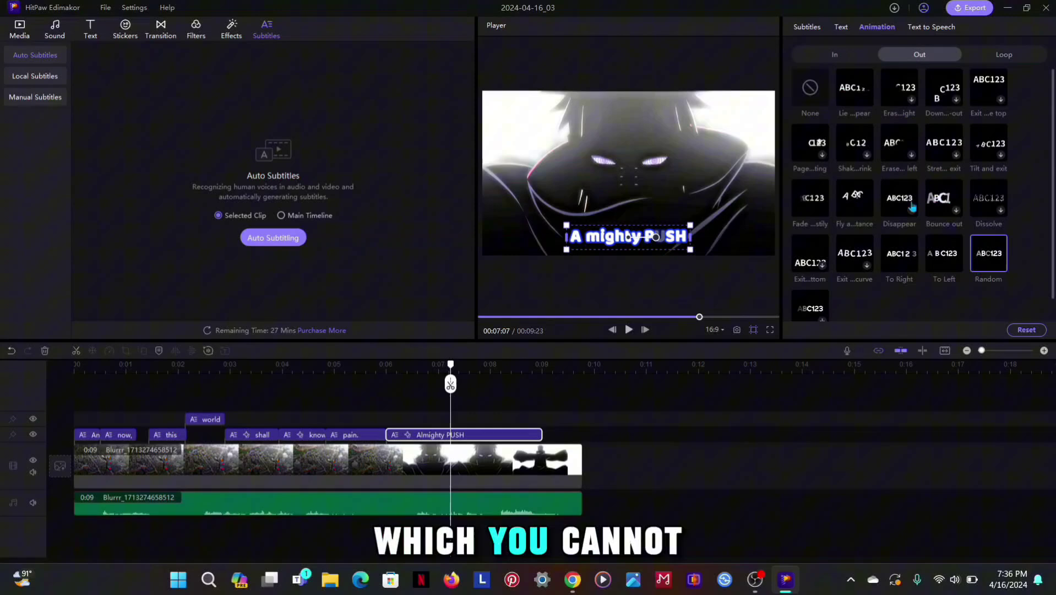
Open Text to Speech for the subtitle and browse the voice language list without changing it
left_click(840, 55)
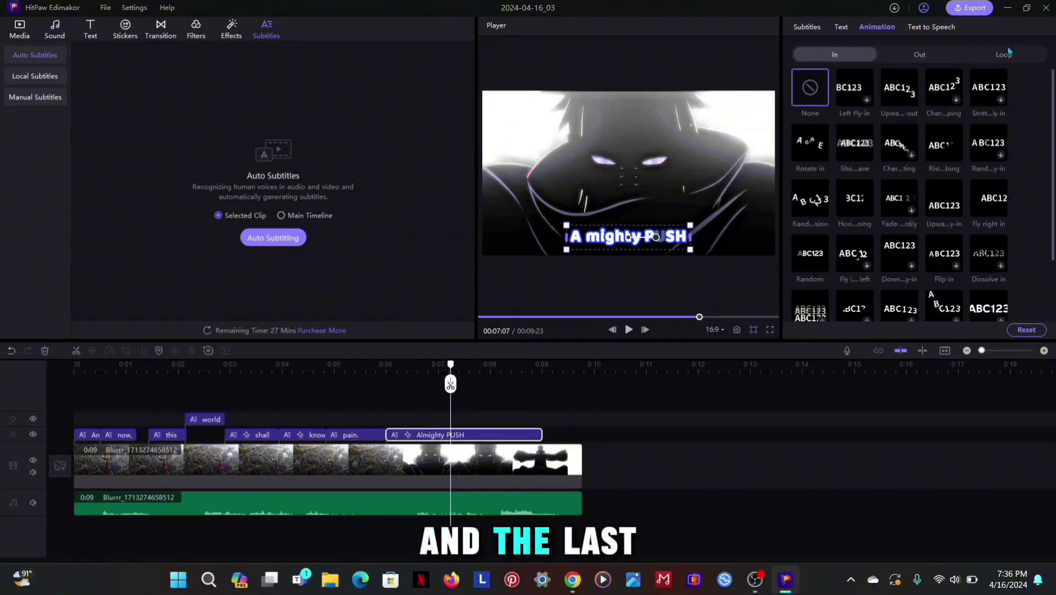
left_click(929, 29)
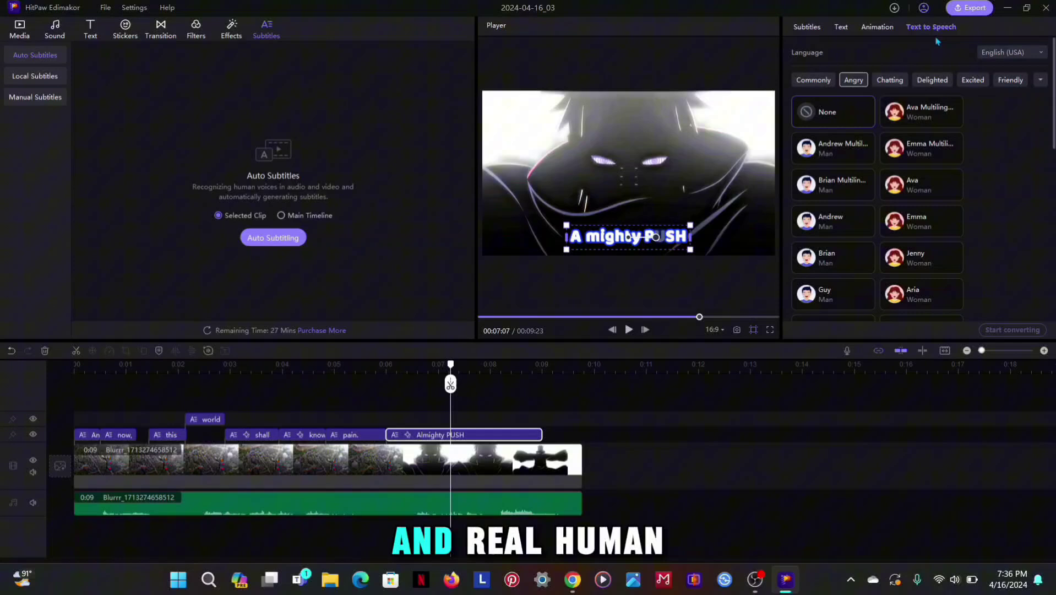
left_click(1027, 52)
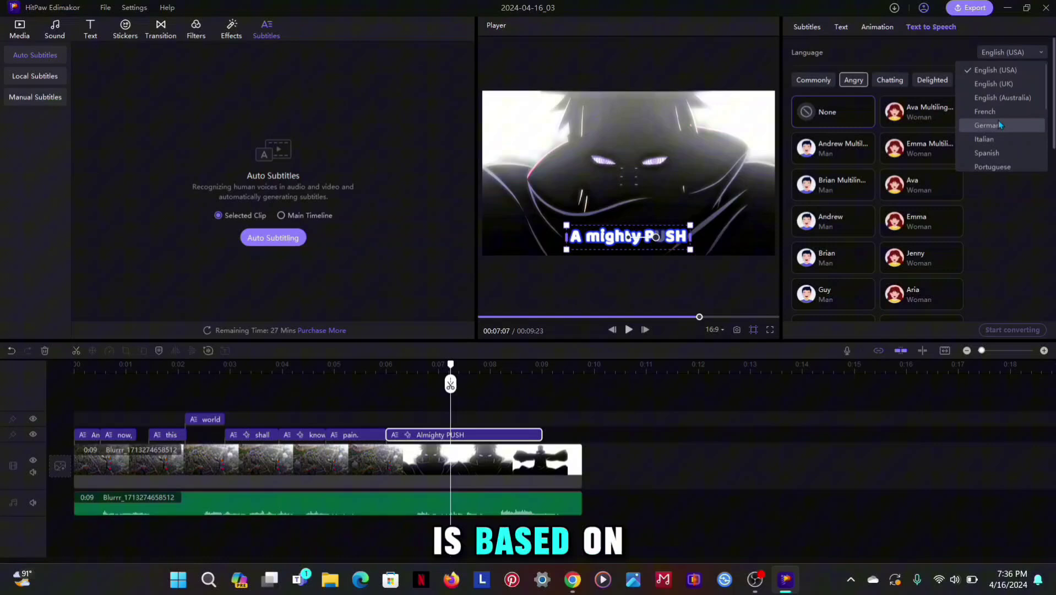
scroll(998, 120, "down", 5)
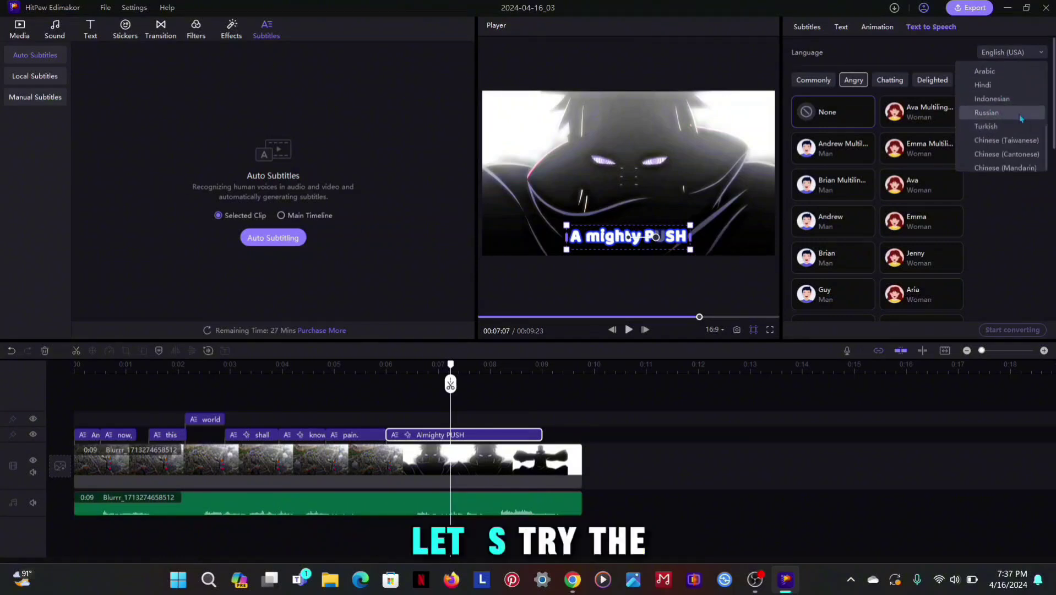
left_click(923, 60)
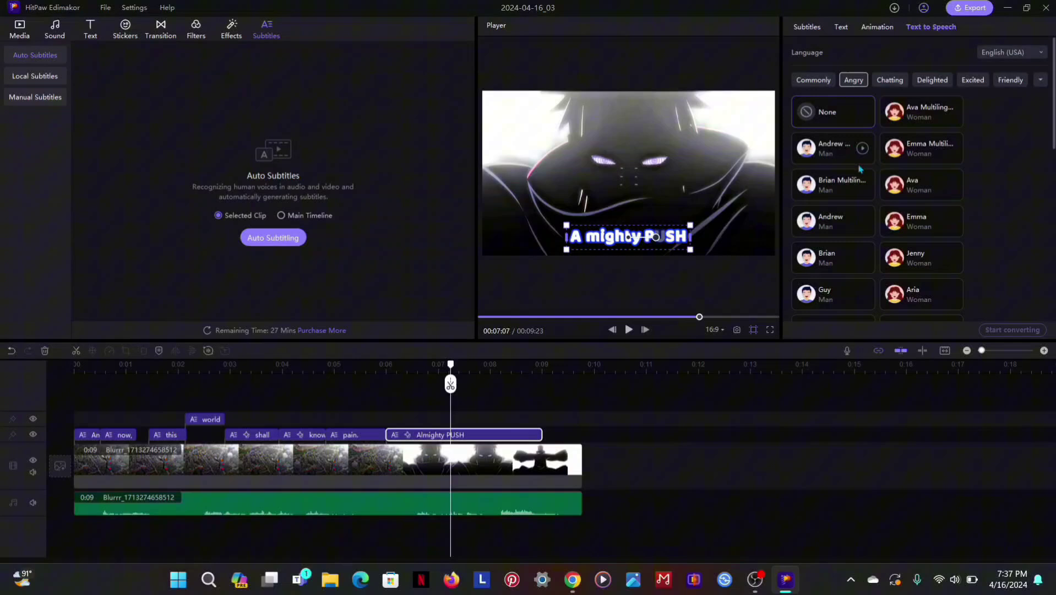
Audition the Ava Multilingual voice with the Chatting mood, then the Brian Multilingual voice
left_click(942, 115)
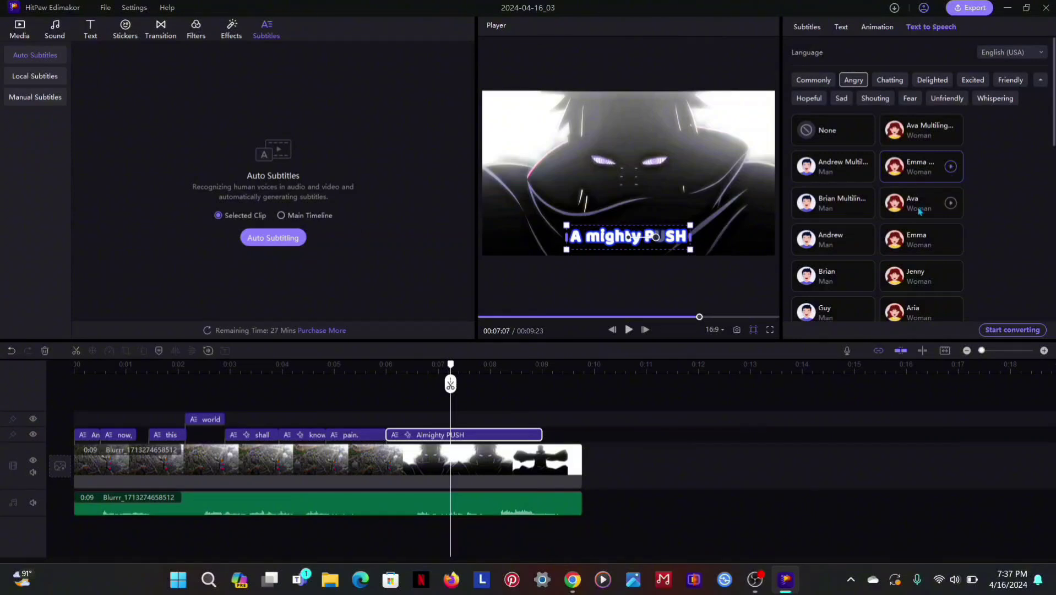
left_click(890, 81)
left_click(858, 204)
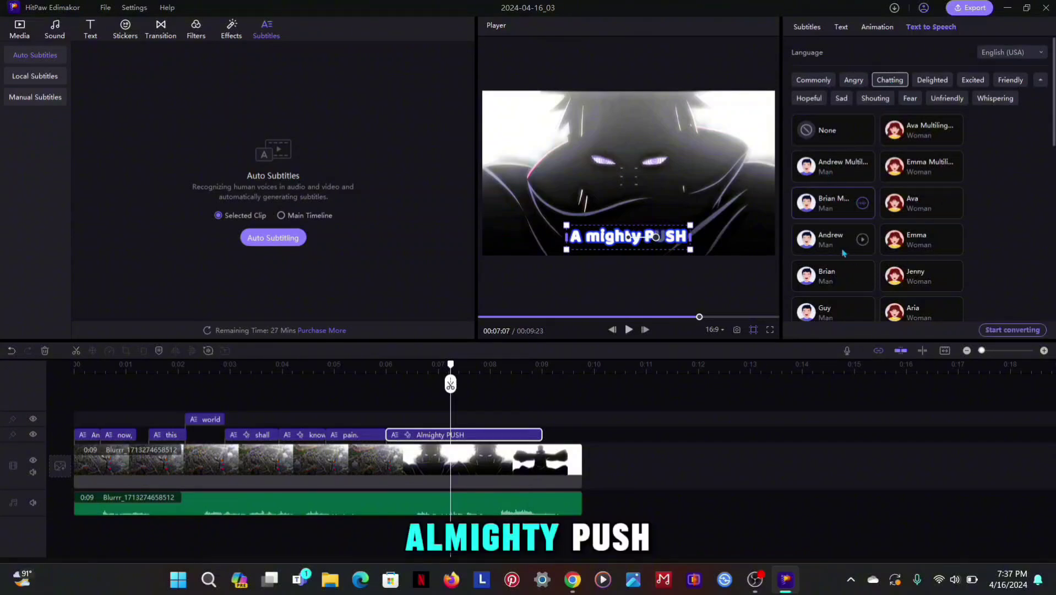
scroll(844, 253, "down", 5)
Set the mood to Fear, then switch the language to Japanese and preview two male voices
left_click(910, 98)
left_click(1012, 52)
scroll(1013, 93, "down", 3)
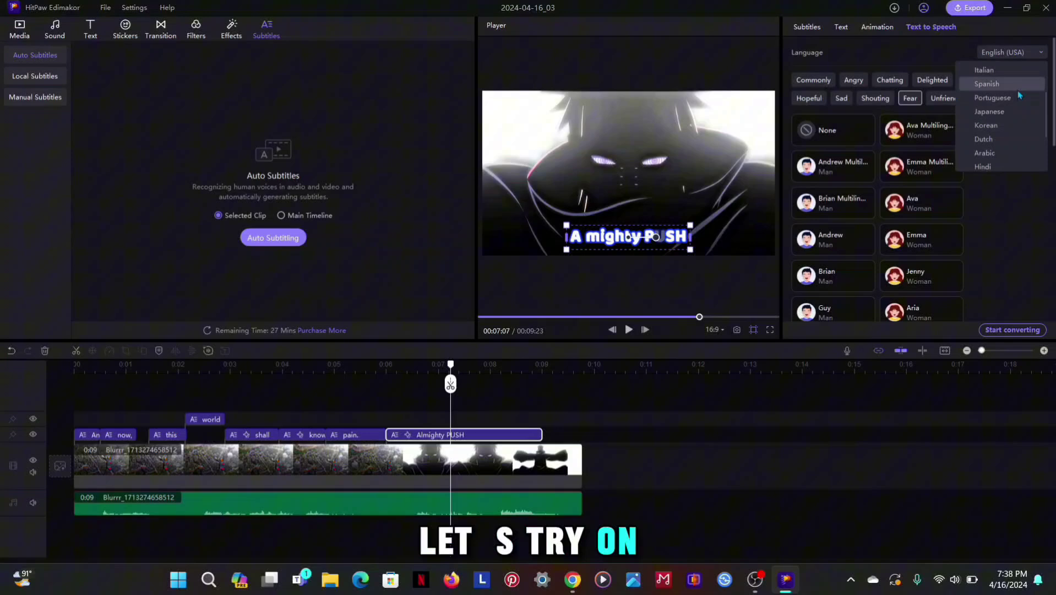
left_click(1003, 116)
left_click(861, 135)
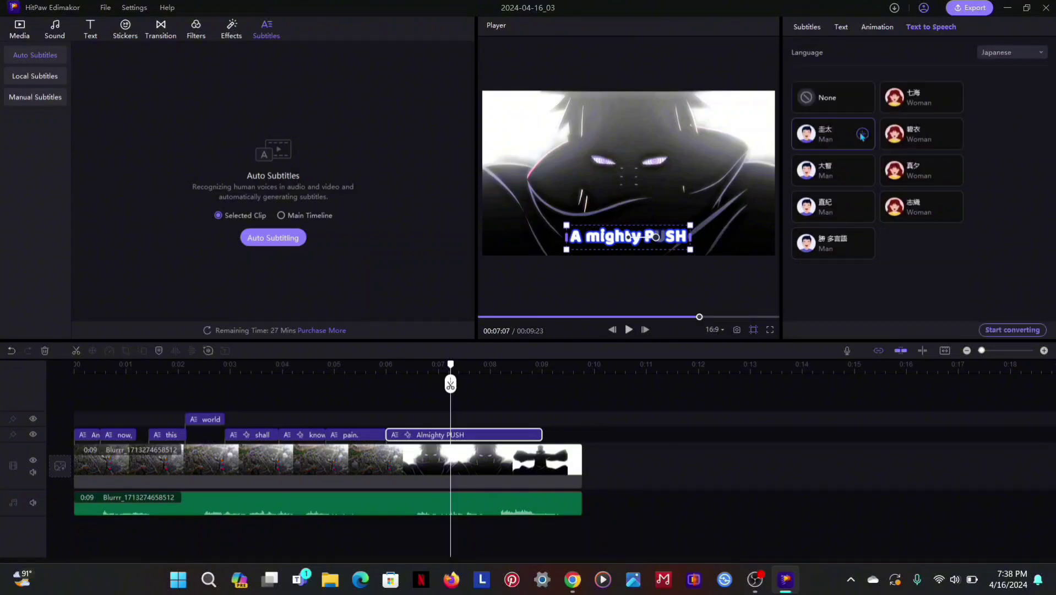
left_click(862, 171)
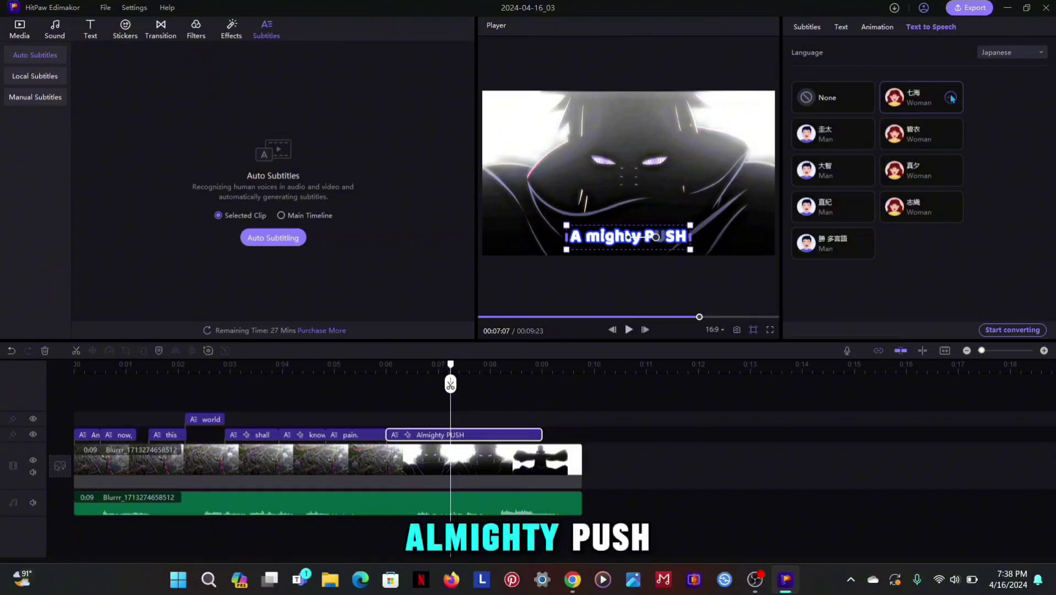
Change the voice language to Arabic and preview the first female voice
left_click(1033, 51)
left_click(984, 111)
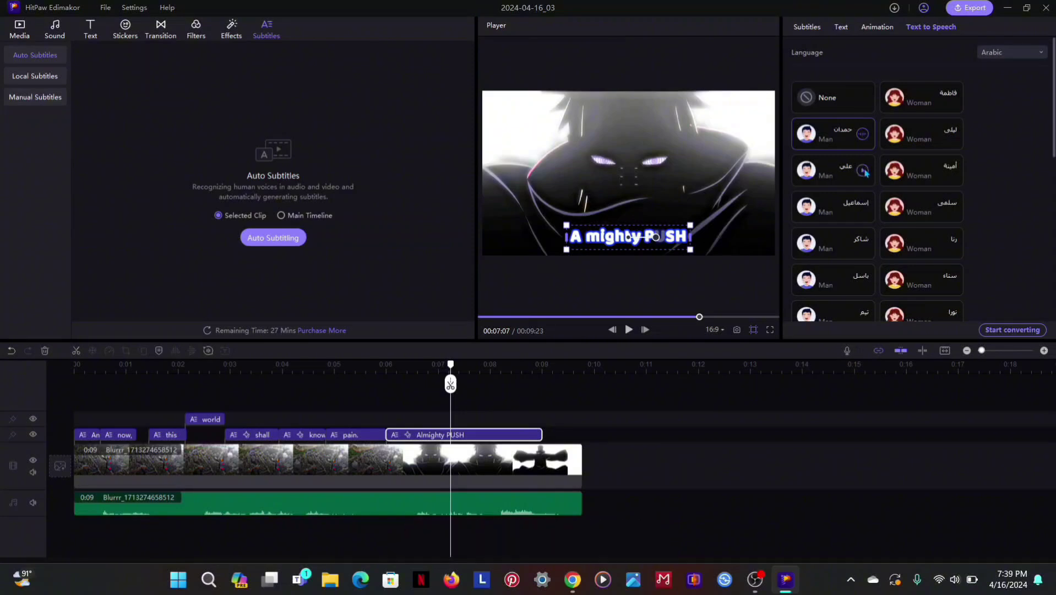
left_click(951, 102)
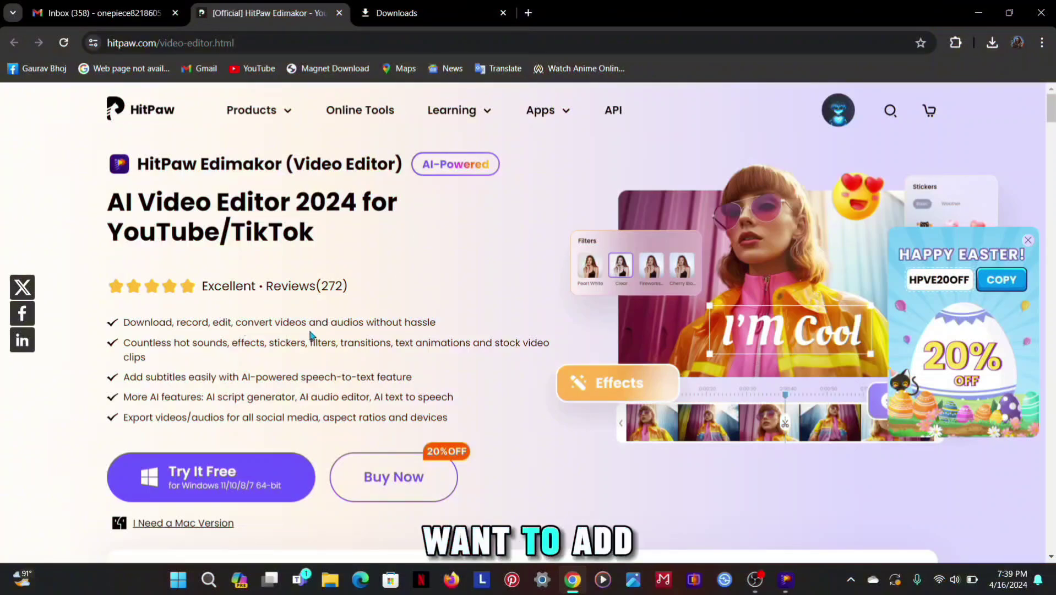
Scroll the video editor page past Speech to Text, Adding Text, Changing Speed and AI Noise Remover
scroll(310, 334, "down", 12)
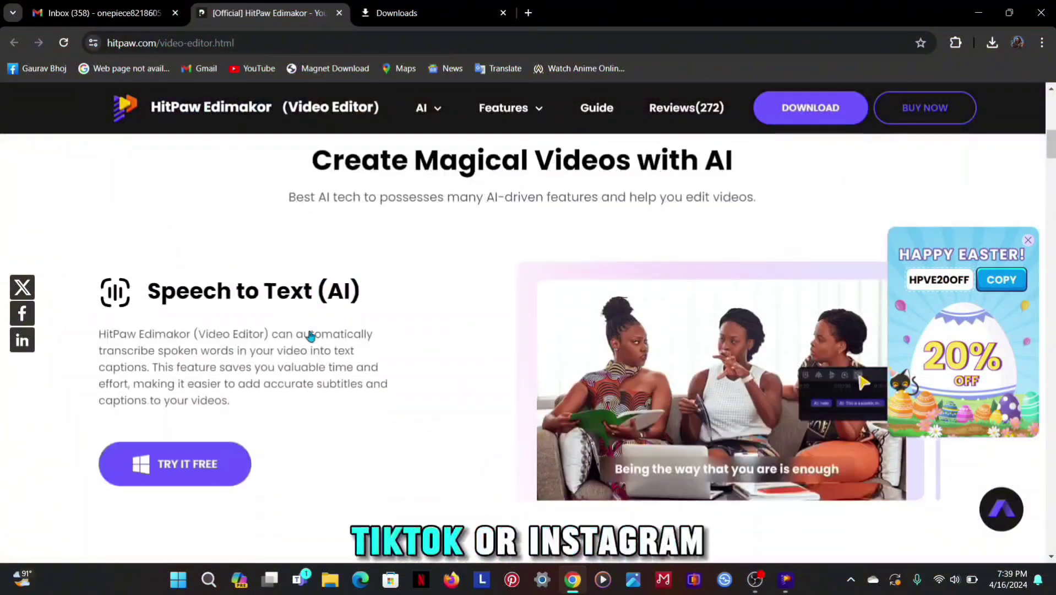
scroll(309, 334, "up", 6)
scroll(310, 335, "down", 6)
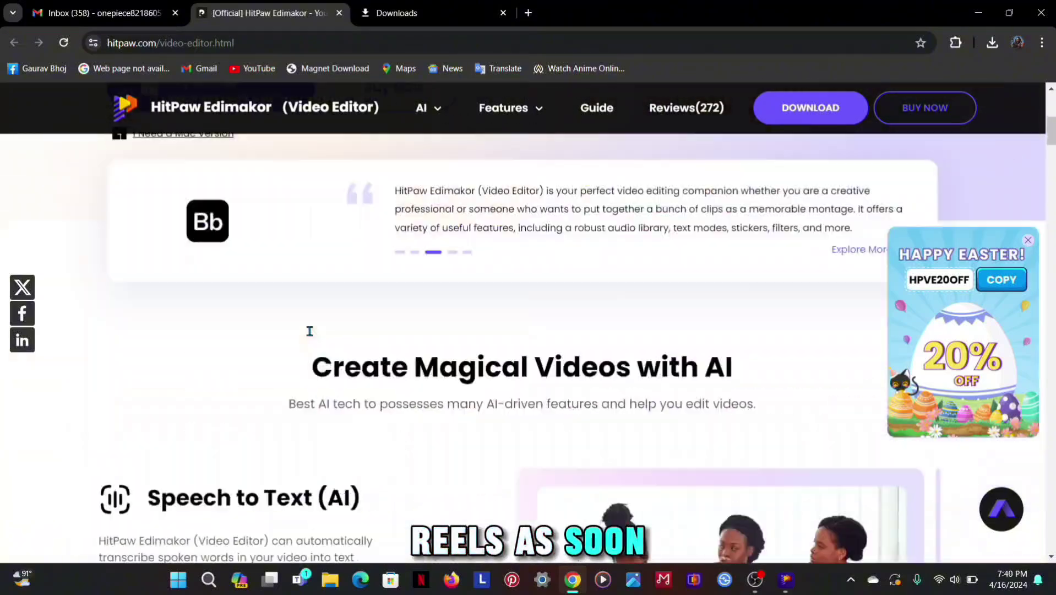
scroll(310, 334, "down", 5)
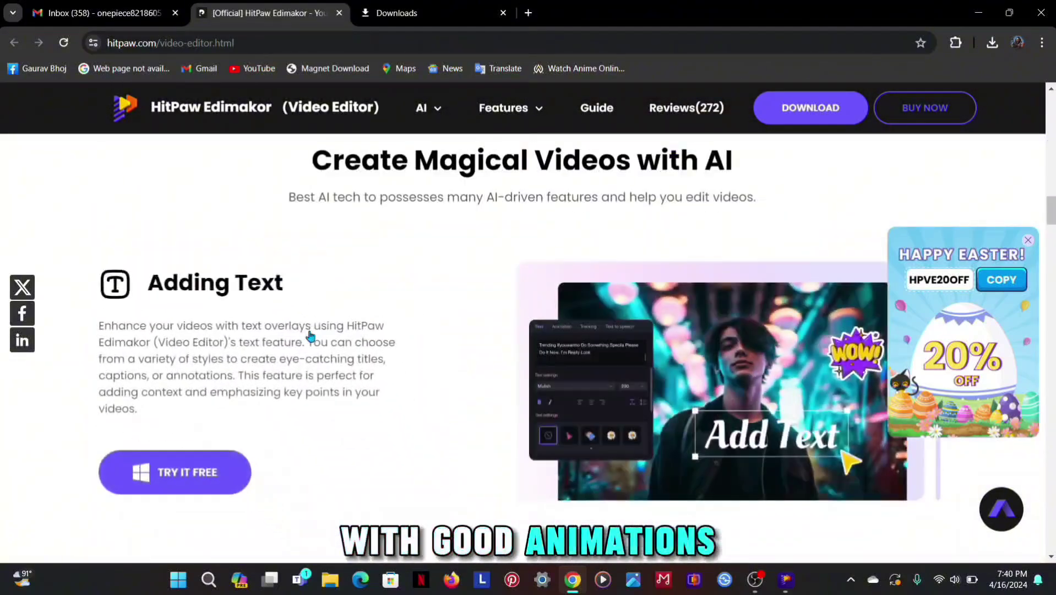
scroll(310, 334, "down", 5)
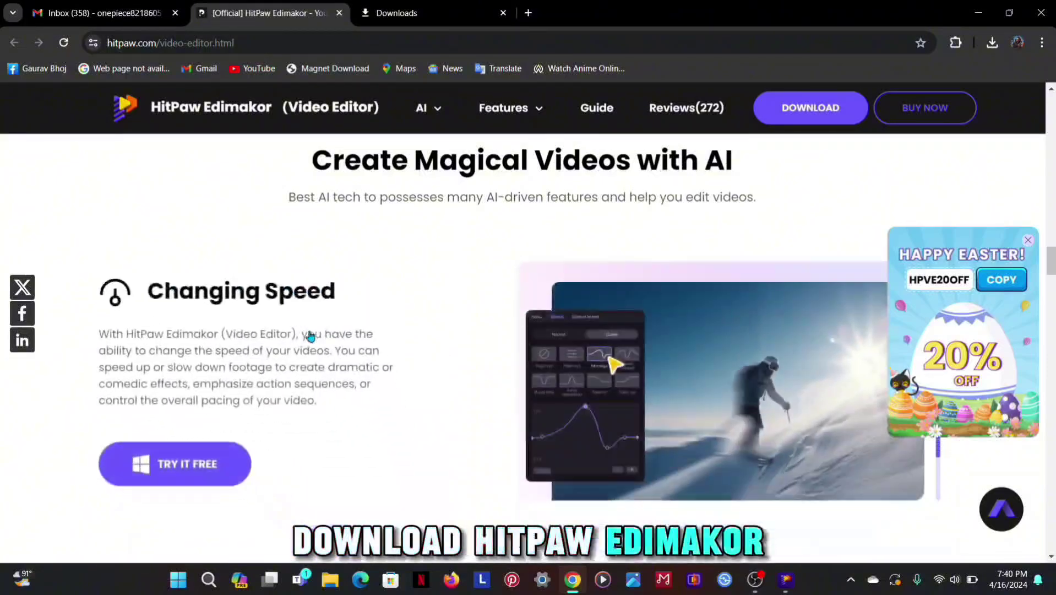
scroll(310, 334, "down", 4)
scroll(310, 334, "up", 4)
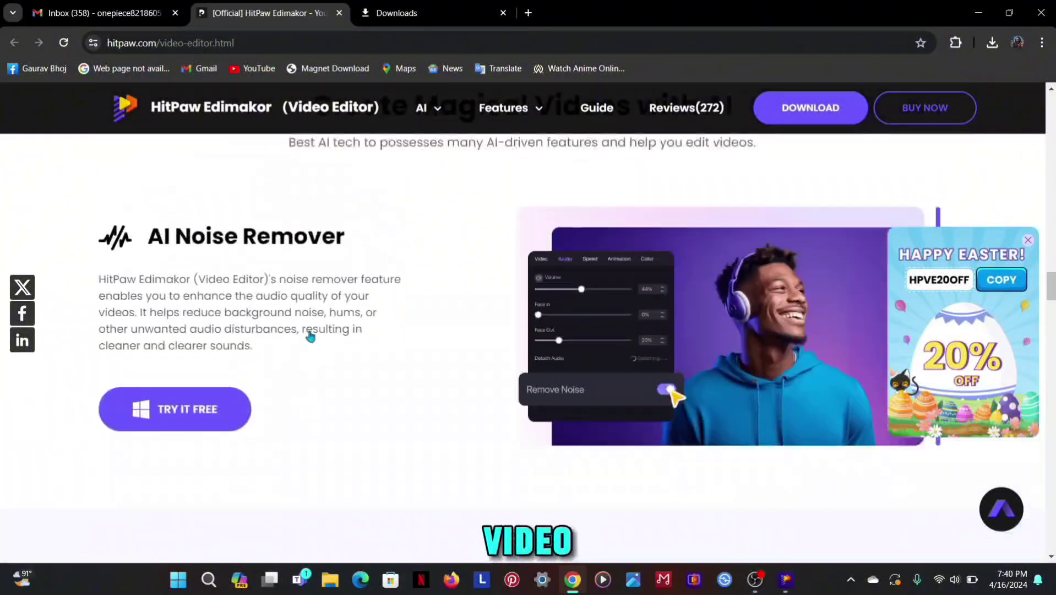
scroll(310, 334, "down", 6)
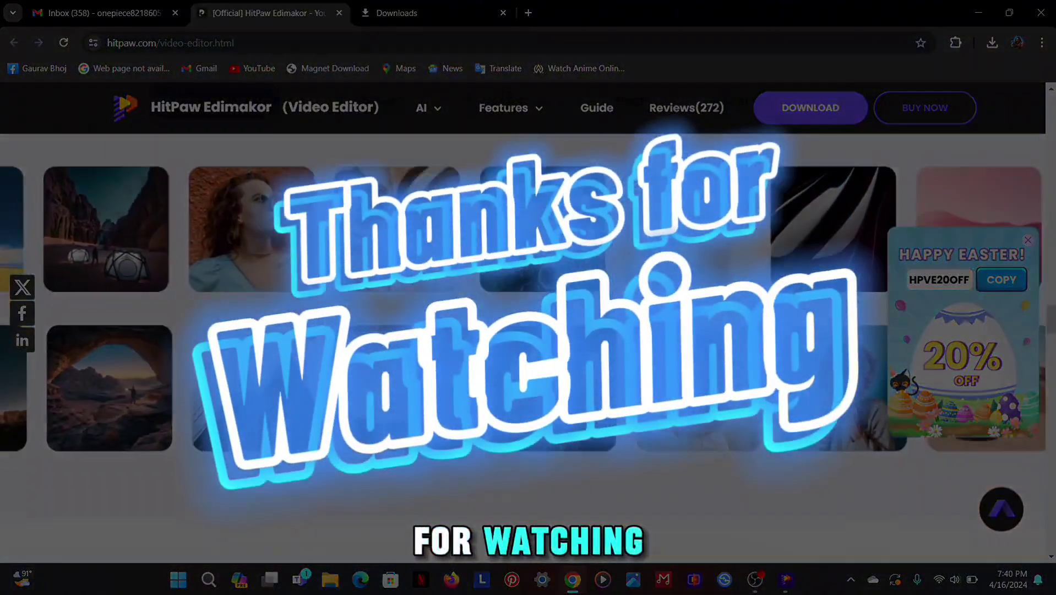